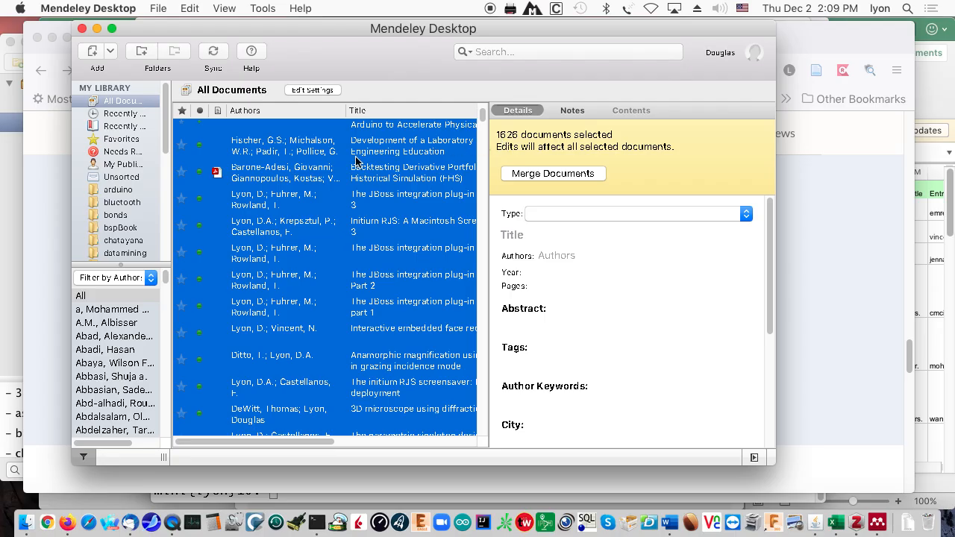
- Export the 1626 selected Mendeley documents to a BibTeX file named MyBib.bib
right_click(306, 169)
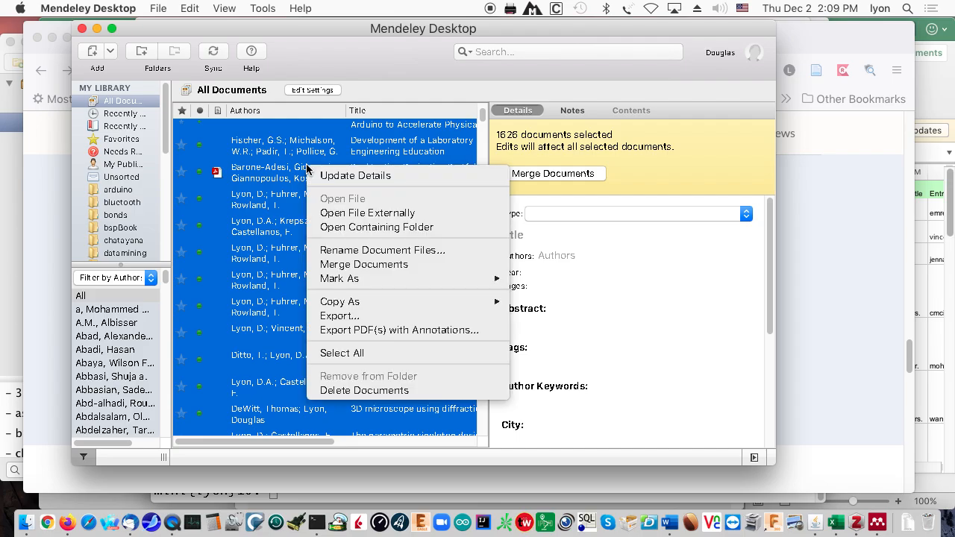
click(332, 318)
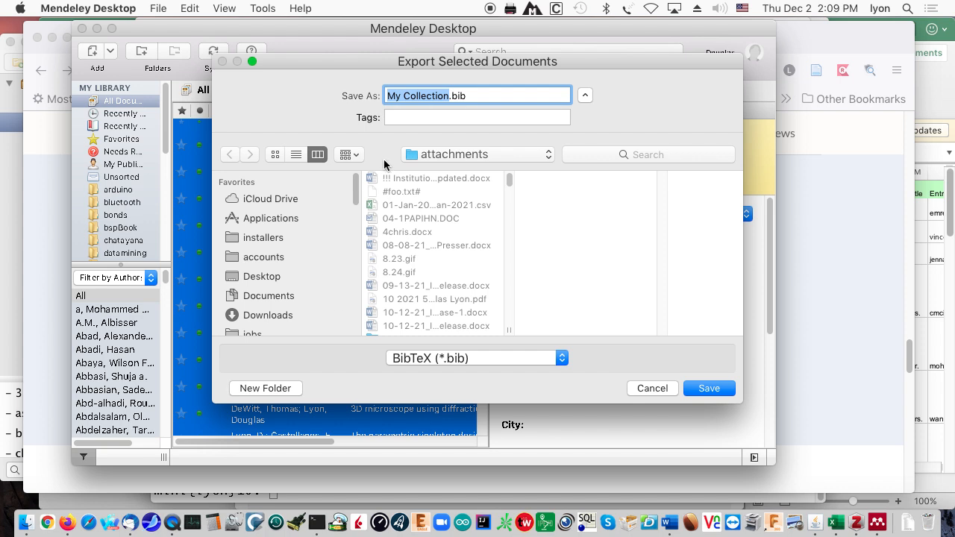
click(422, 96)
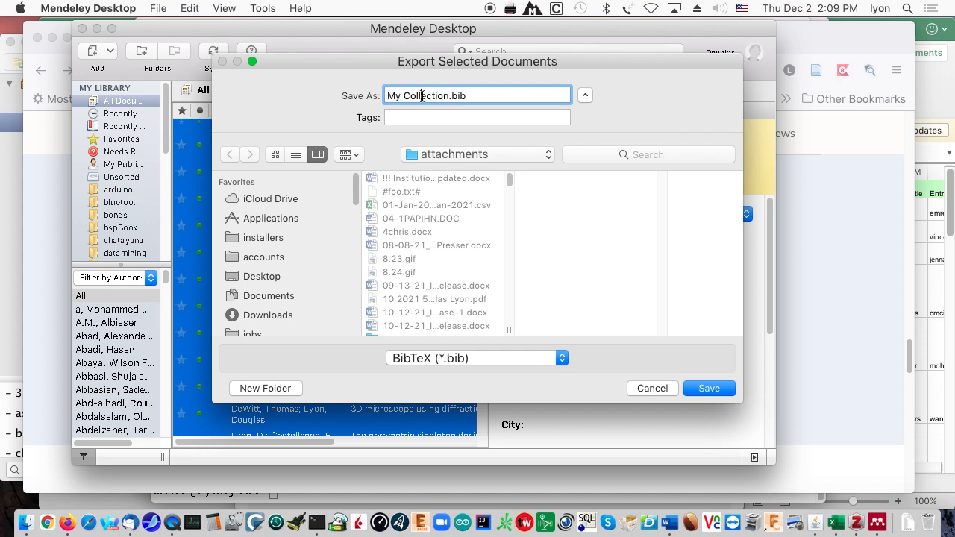
drag(448, 95, 367, 90)
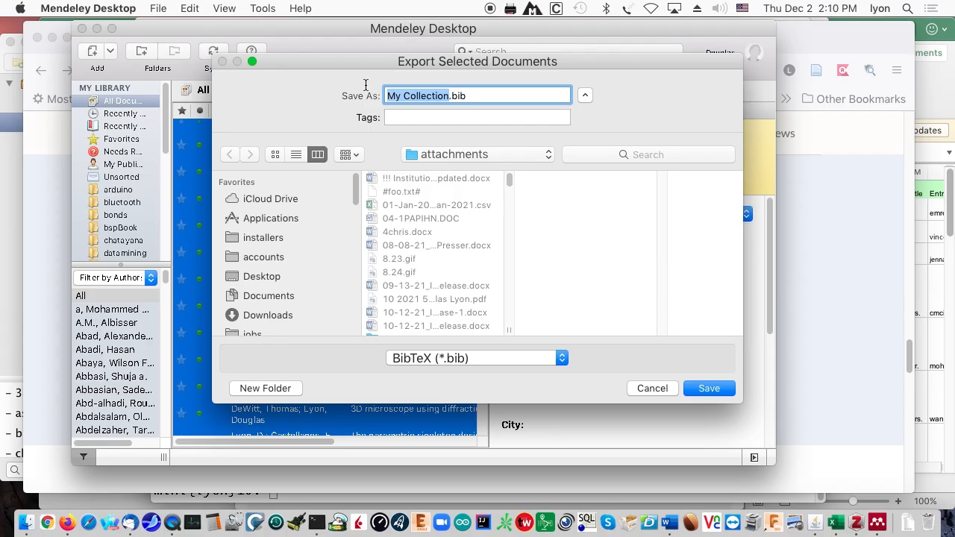
text(MyBob)
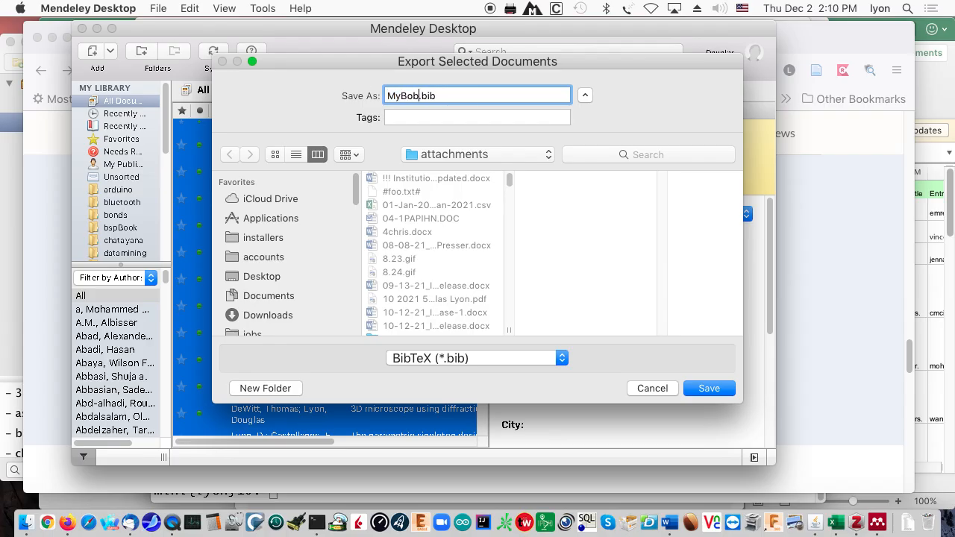
key(BackSpace)
key(BackSpace)
text(ib)
key(Return)
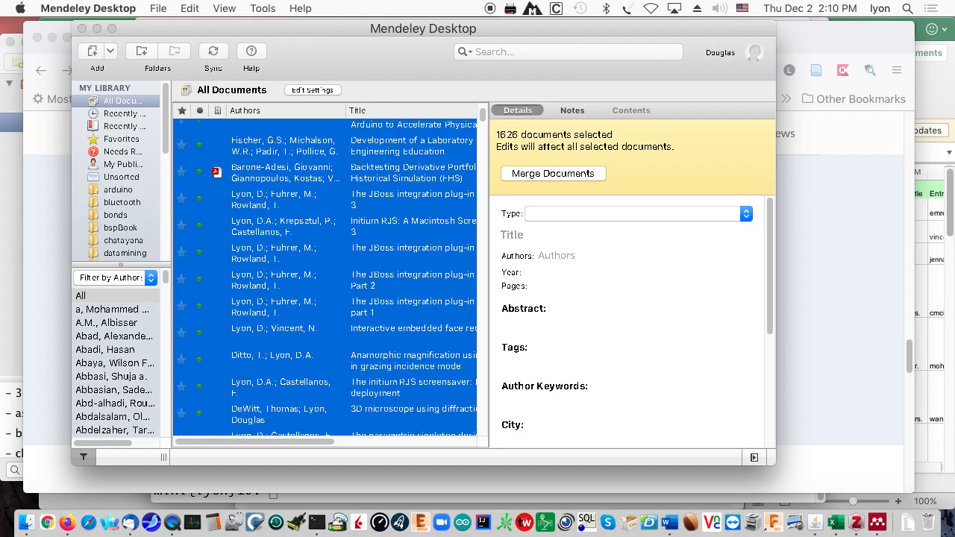
- In Terminal, print the current folder and list the files in Word's Office folder
click(318, 524)
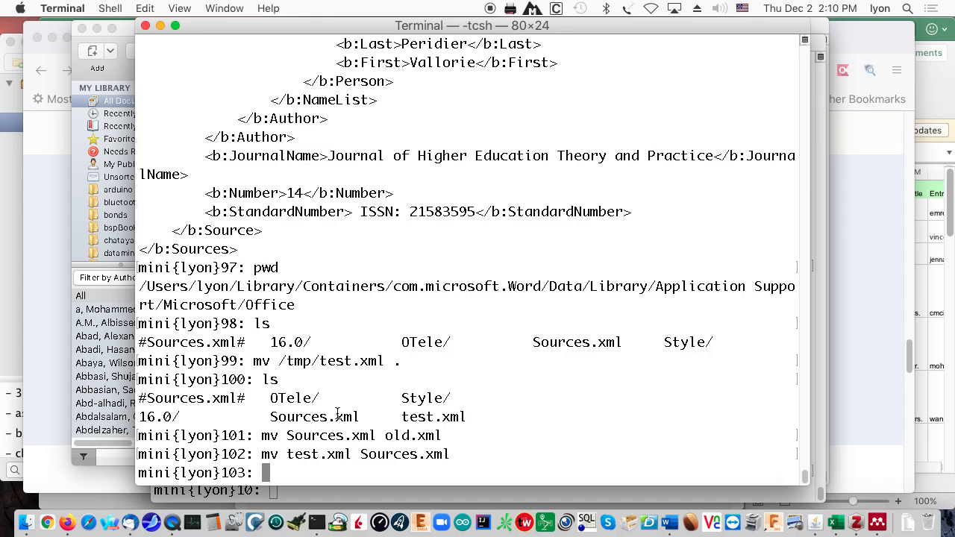
text(owd)
key(Return)
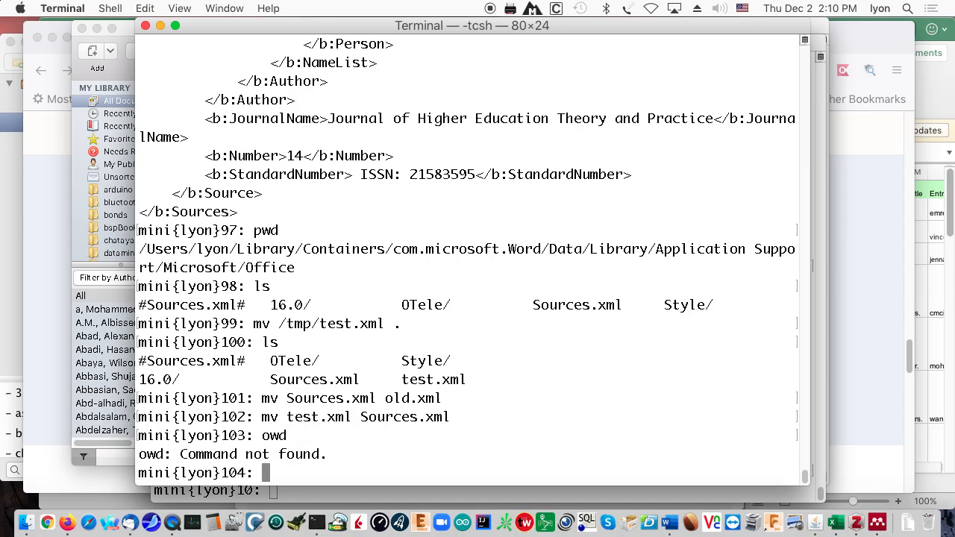
text(pwd)
key(Return)
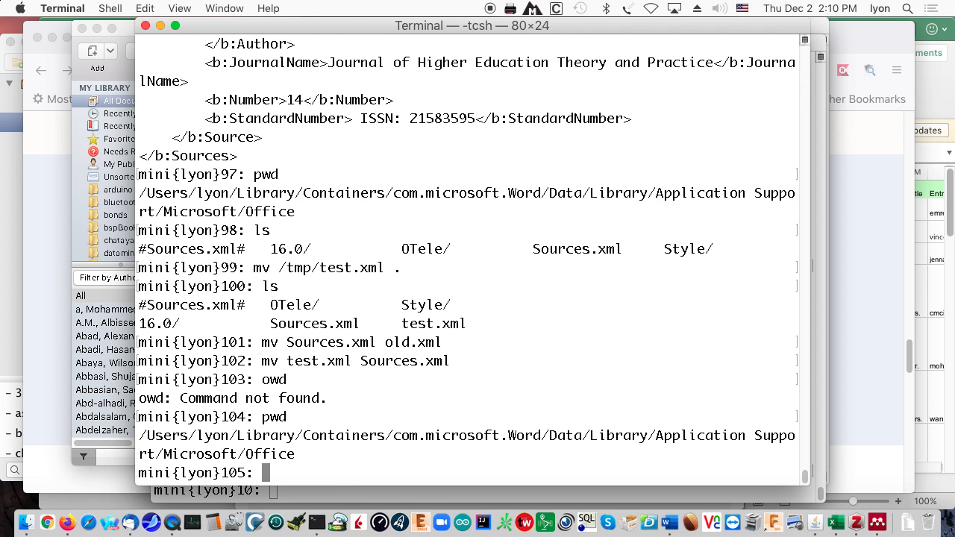
text(ls)
key(Return)
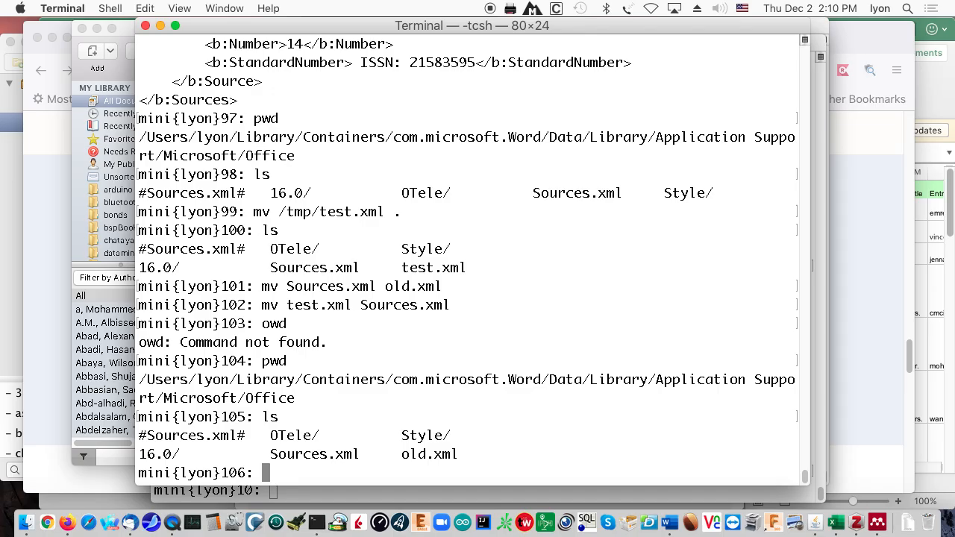
- Rename Sources.xml to oldSources.xml, then rename old.xml to Sources.xml
text(mv Sou)
key(Tab)
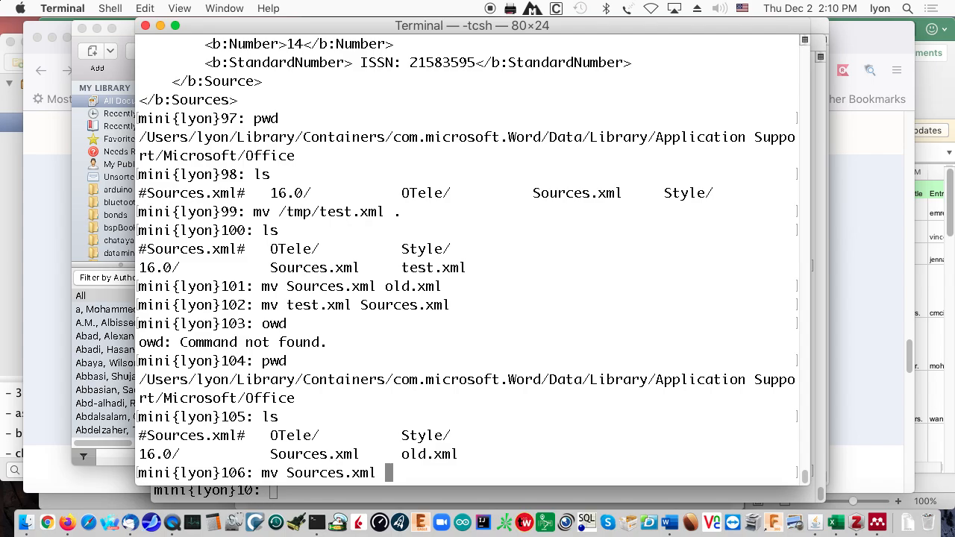
text(oldSour)
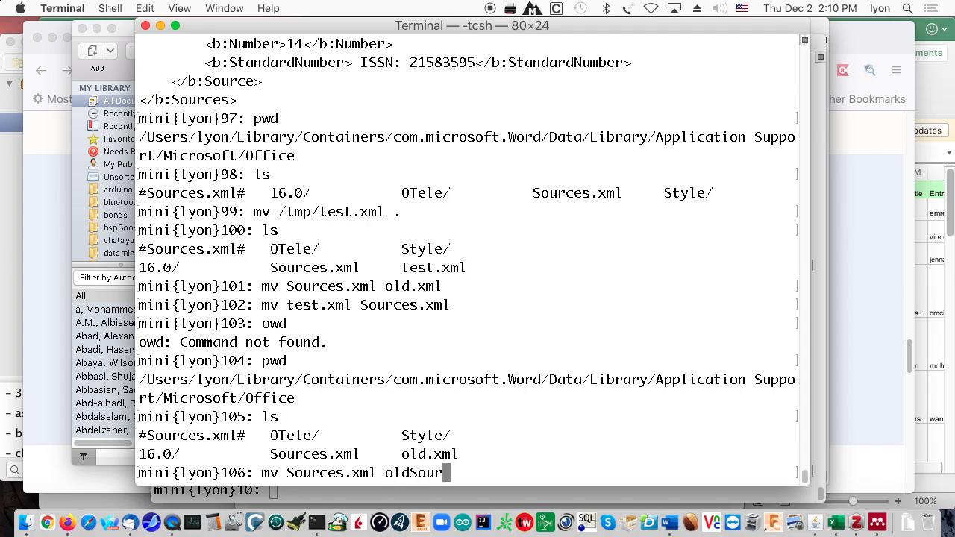
text(ces.xml)
key(Return)
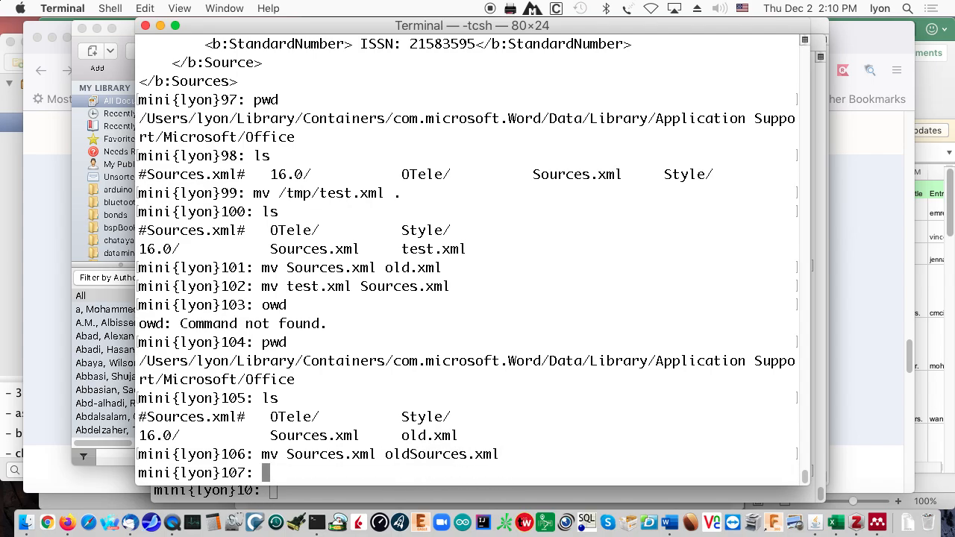
text(mv old.x)
key(Tab)
text(Sour)
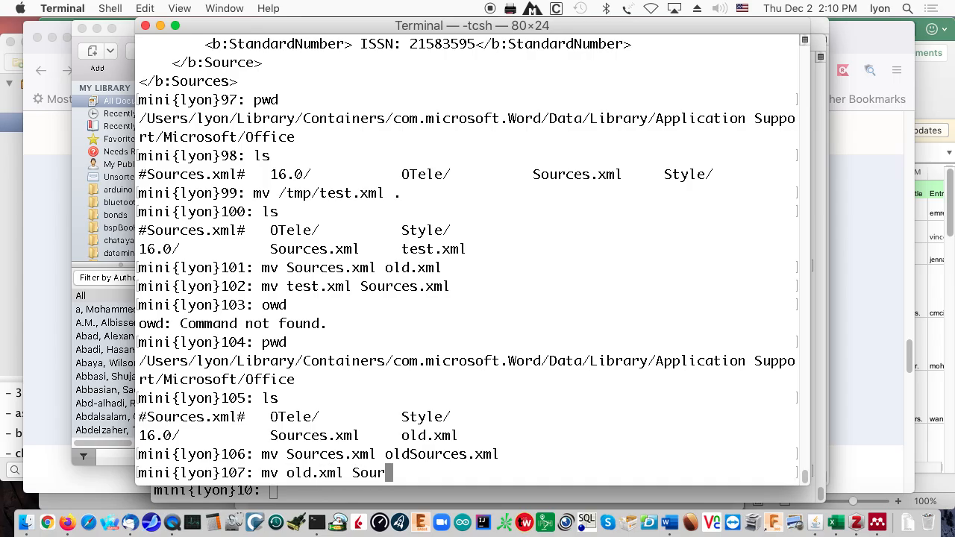
text(ces.xml)
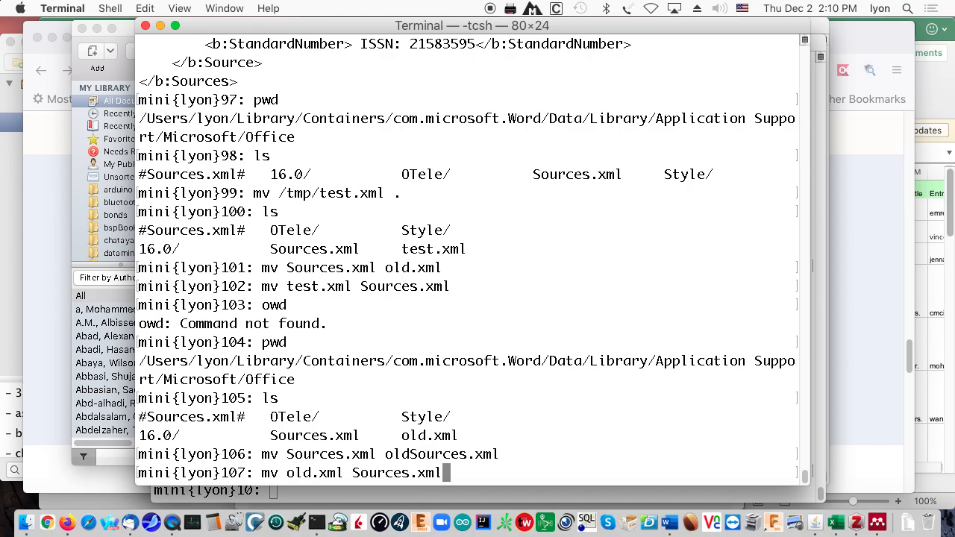
key(Return)
- Display the restored Sources.xml with more, showing its single test source
text(more so)
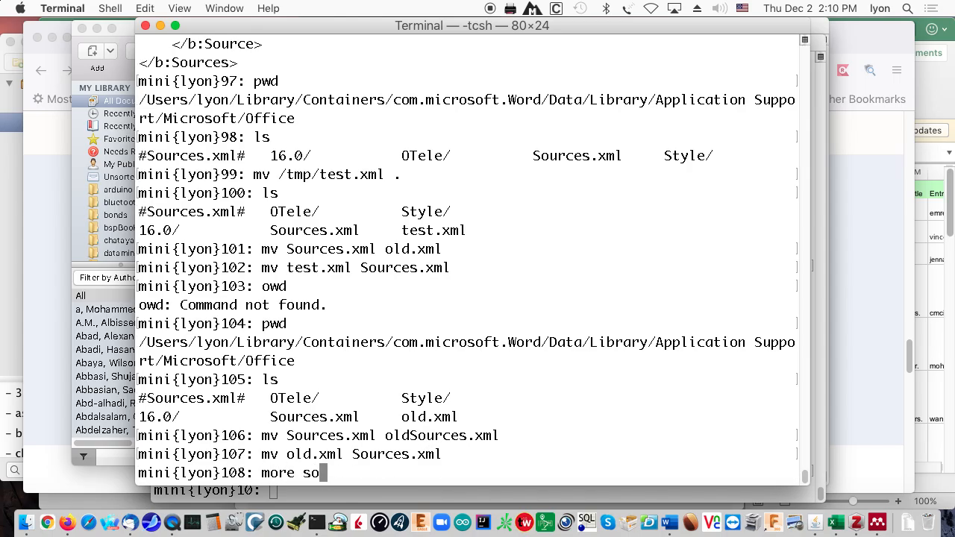
key(BackSpace)
key(BackSpace)
text(Sou)
key(Tab)
key(Return)
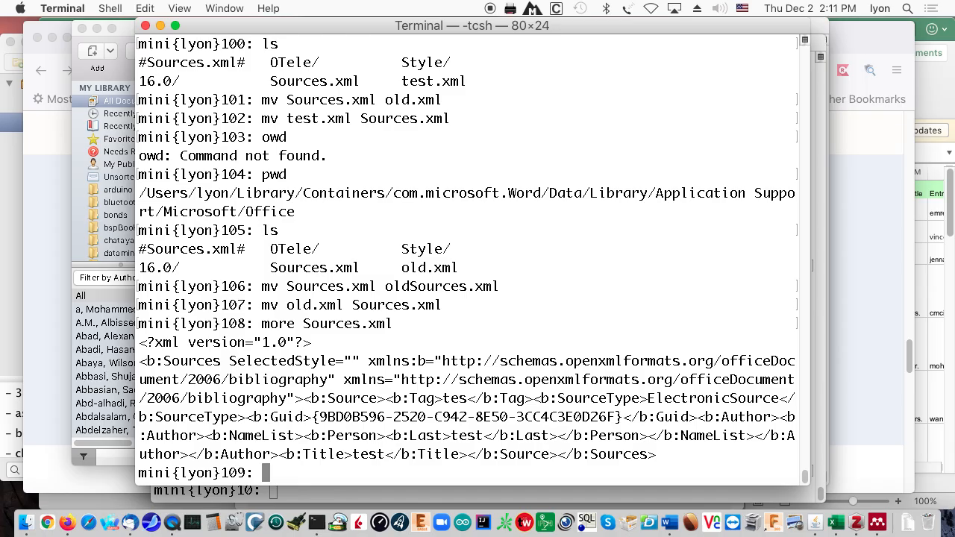
- Show the JabRef download page in Firefox, then bring Finder to the front
click(67, 524)
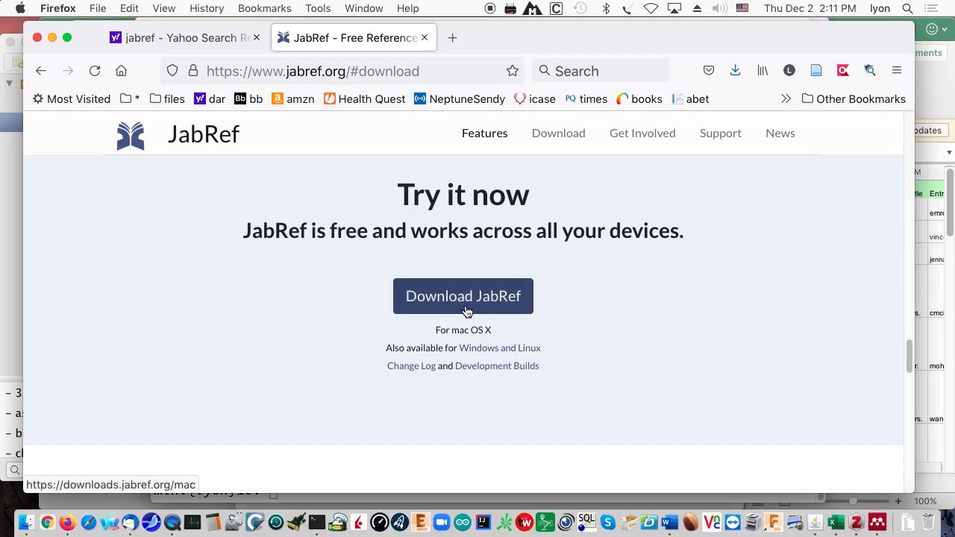
click(25, 522)
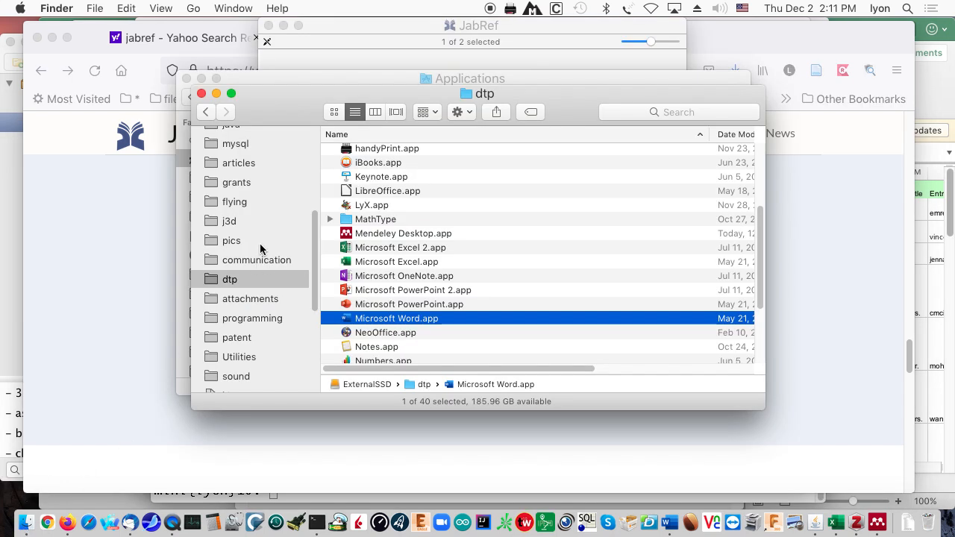
- Launch JabRef.app from the Applications folder on Macintosh HD
drag(316, 265, 341, 136)
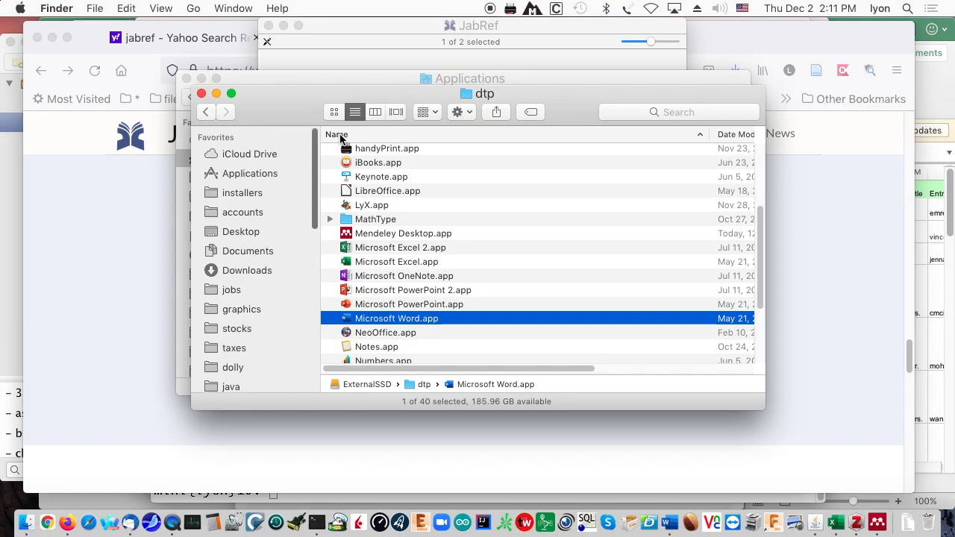
click(251, 171)
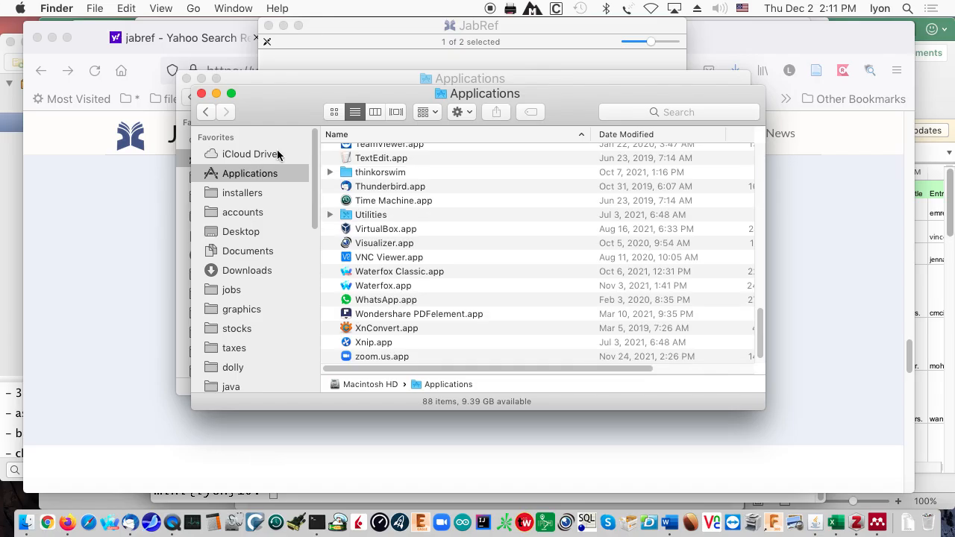
scroll(450, 291, up, 10)
key(j)
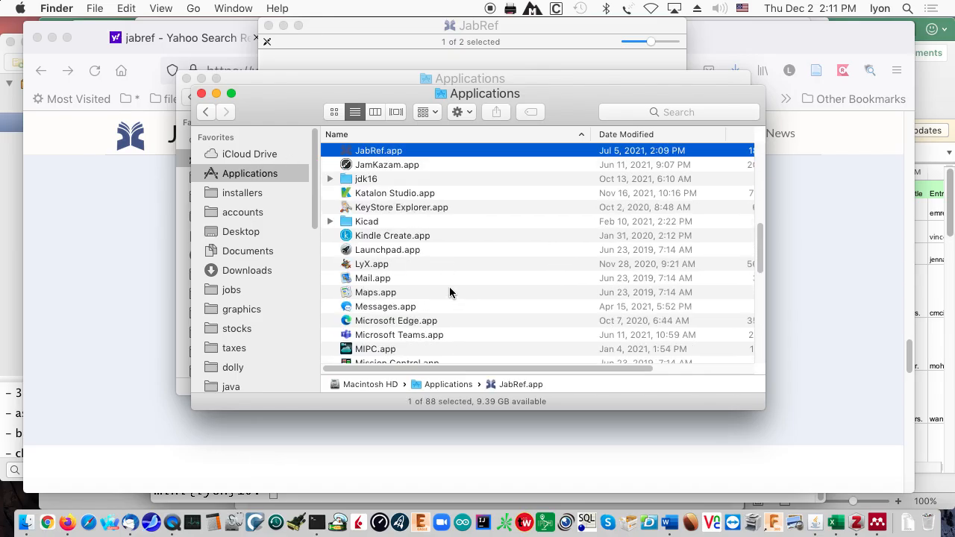
double_click(377, 152)
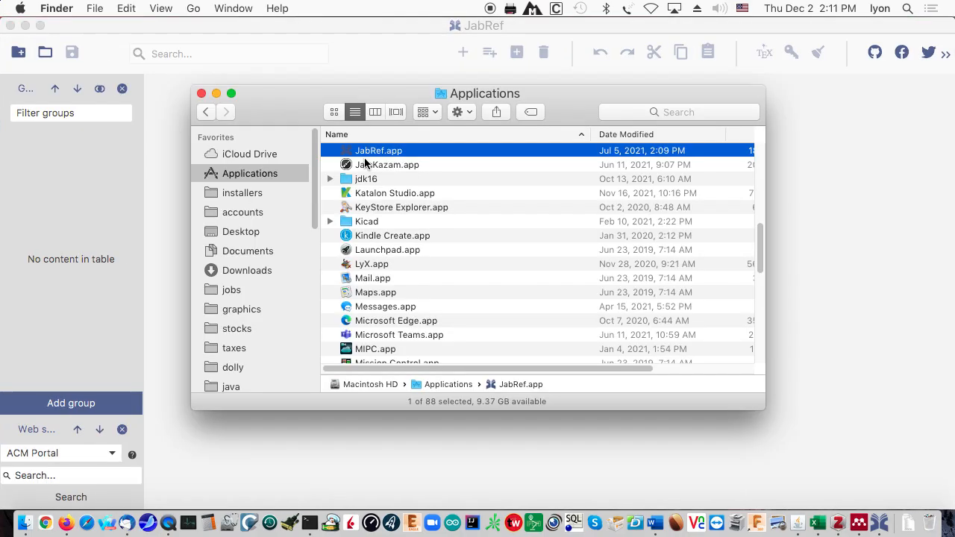
- Import MyBib.bib from the attachments folder into a new library of 1626 entries
click(172, 128)
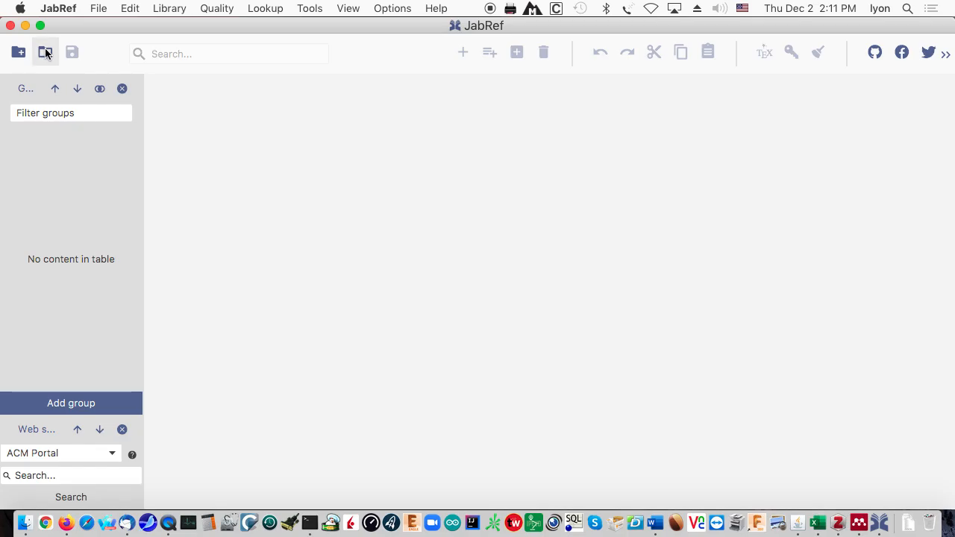
click(97, 9)
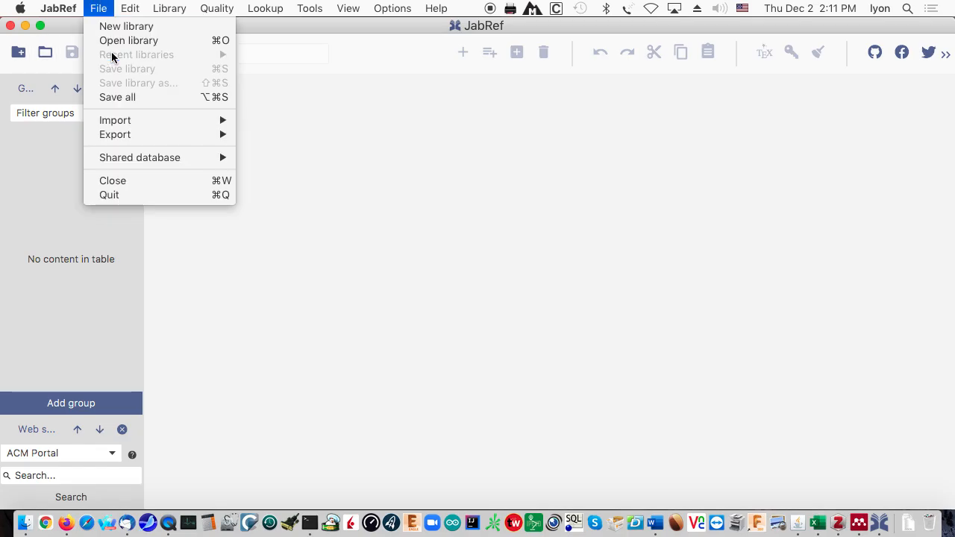
mouse_move(182, 121)
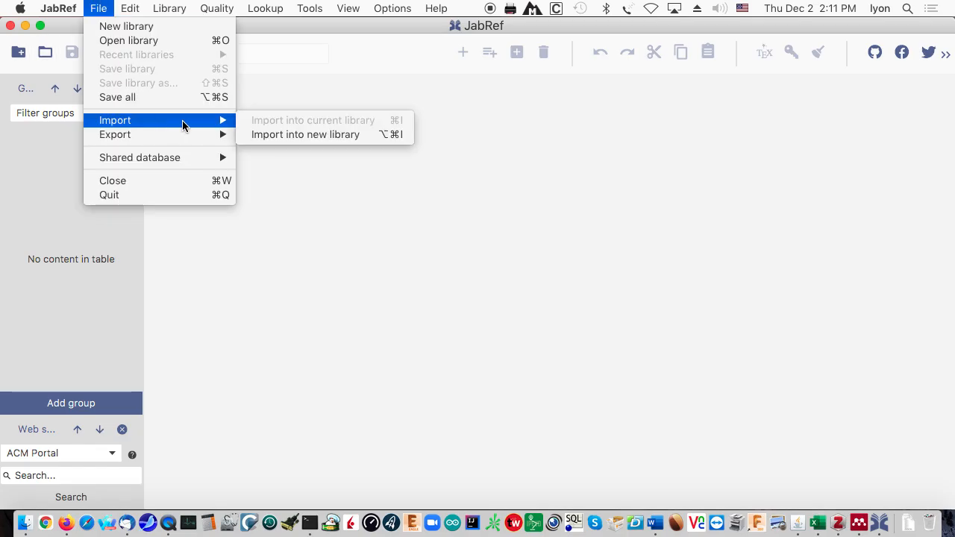
click(291, 135)
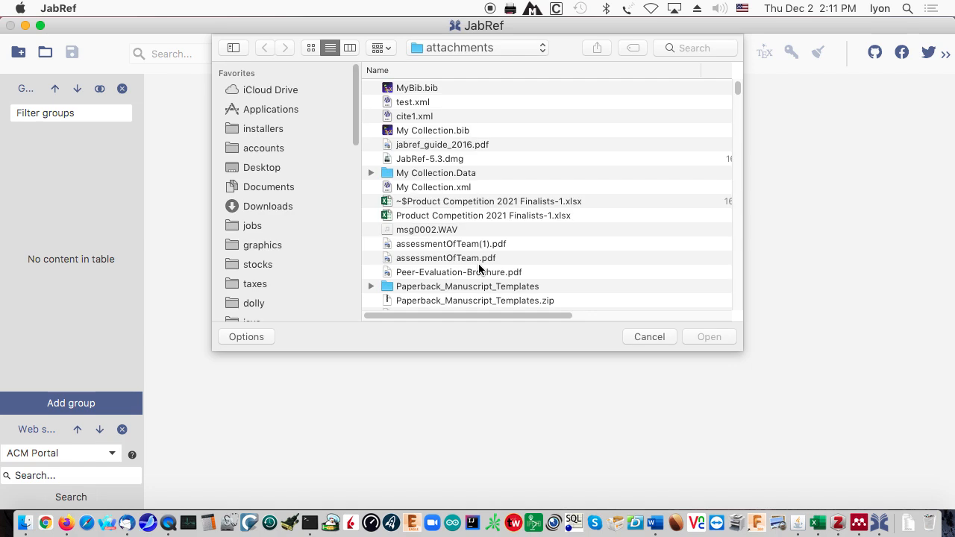
click(413, 90)
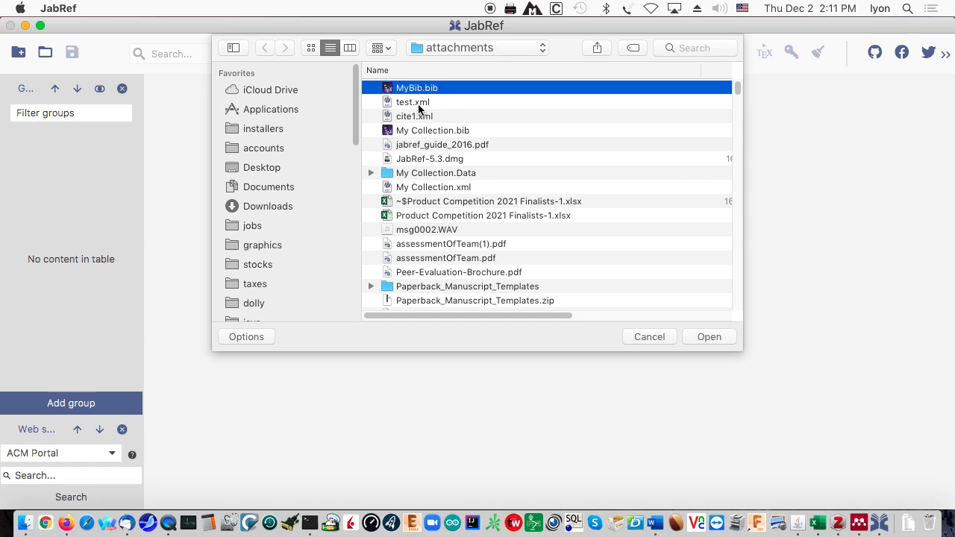
click(701, 338)
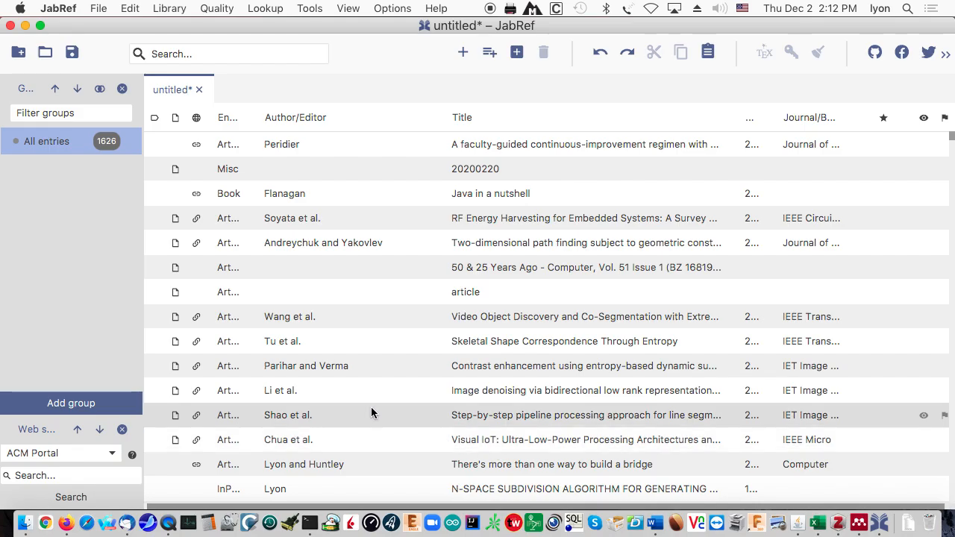
- Export every entry in MS Office 2007 XML format as jabRef.xml
click(113, 9)
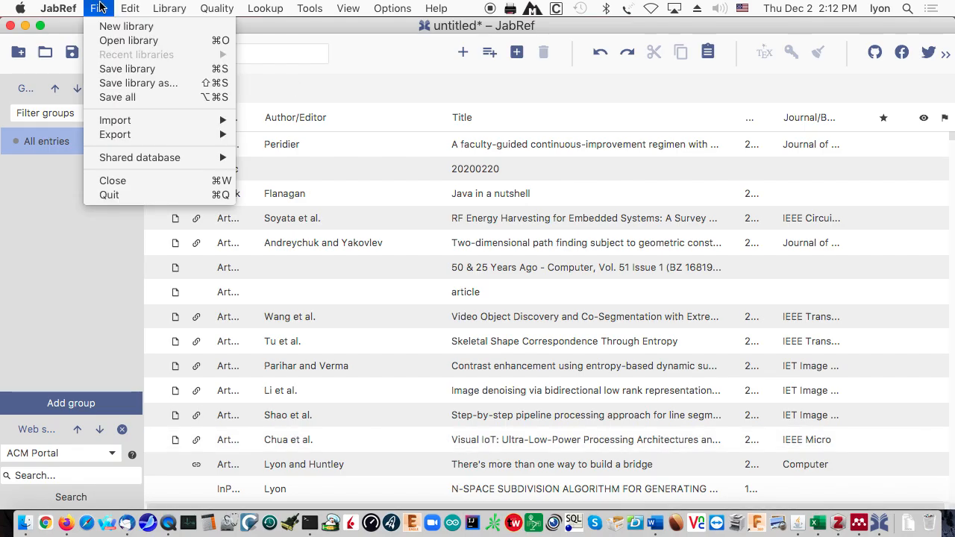
mouse_move(116, 136)
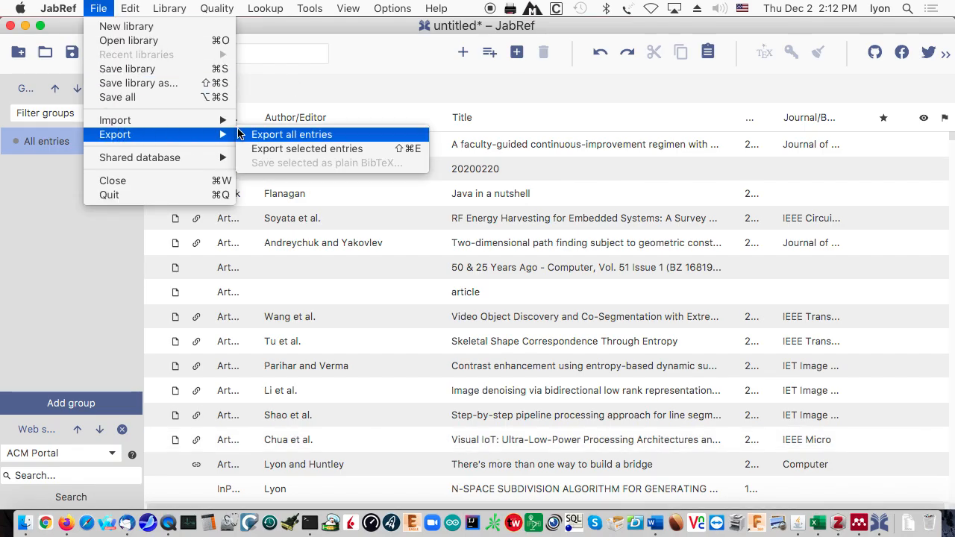
click(276, 136)
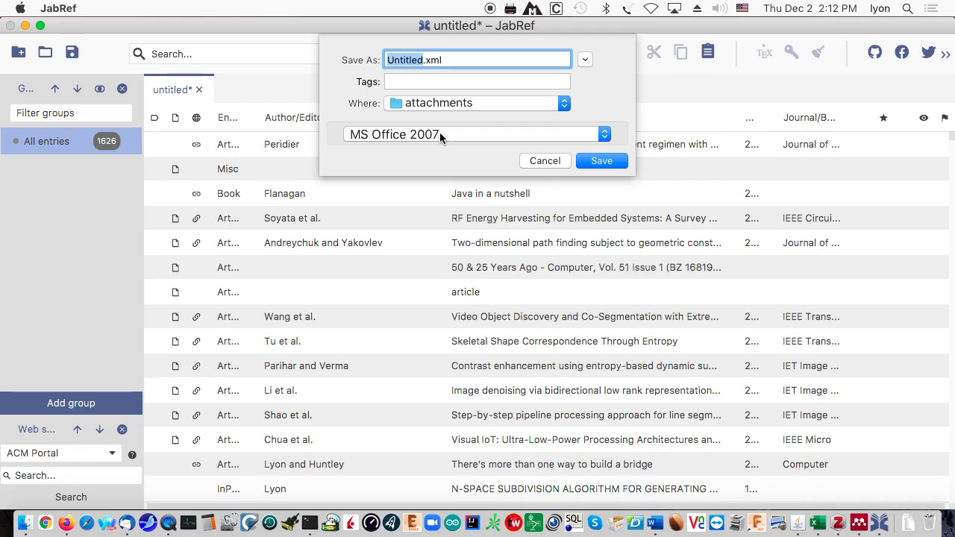
text(jabRe)
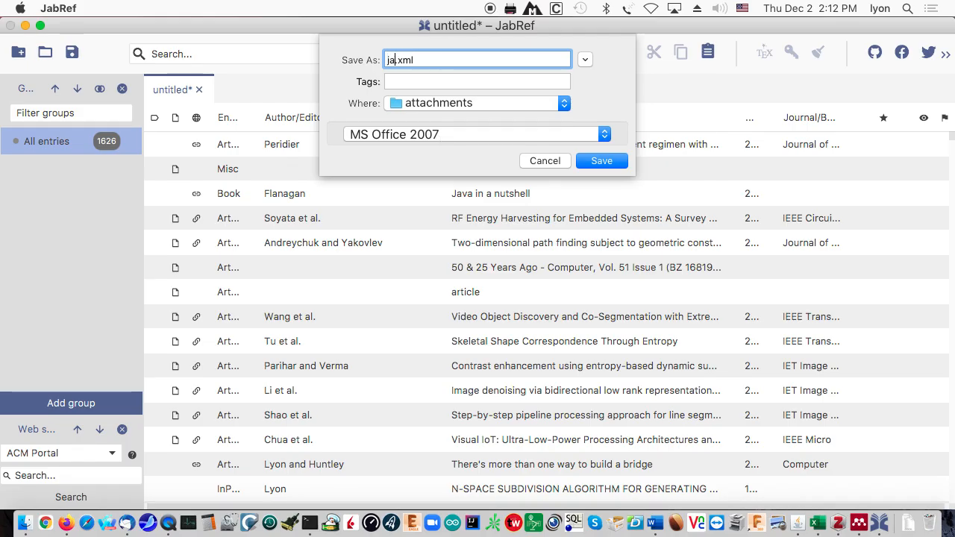
text(f)
key(Return)
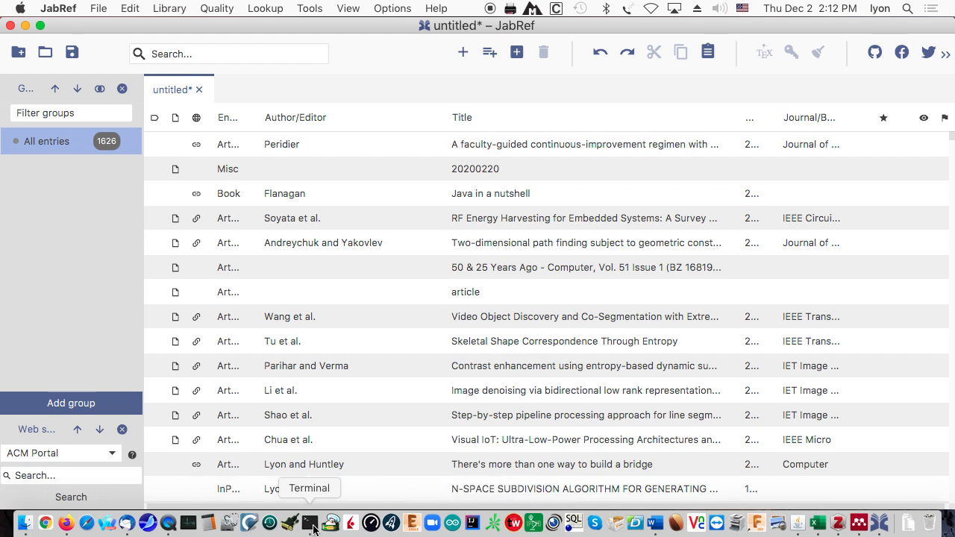
- In the attachments-folder shell, confirm jabRef.xml is listed and view its XML contents
click(313, 527)
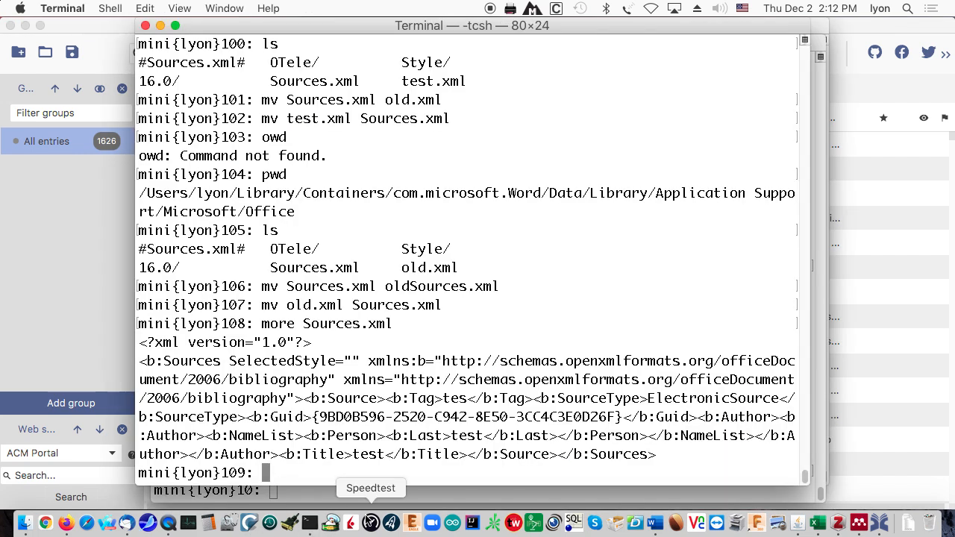
click(370, 494)
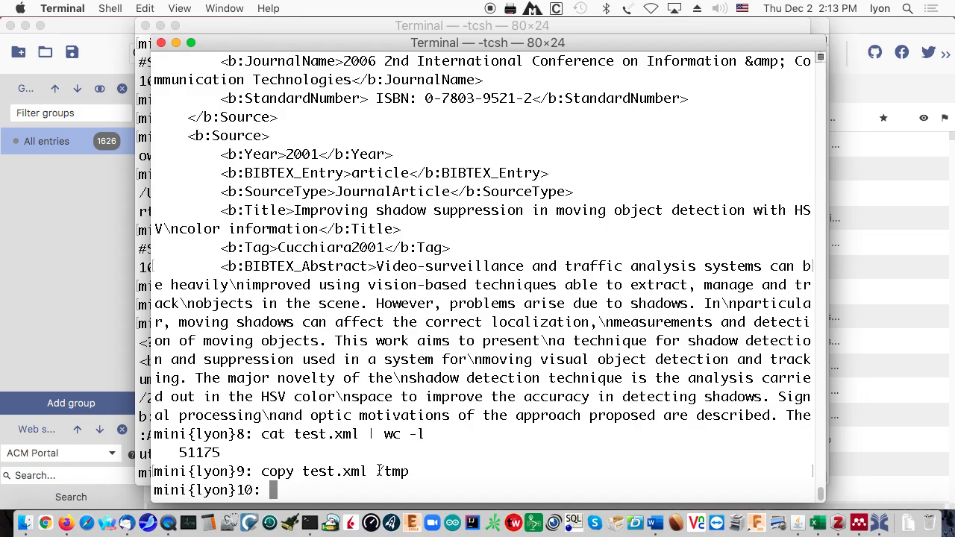
text(pwd)
key(Return)
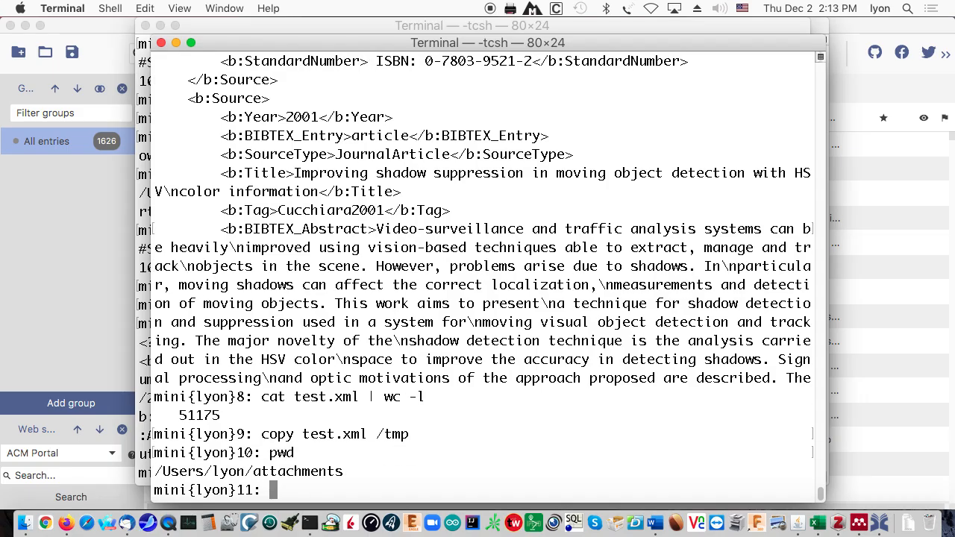
text(ls *xml)
key(Return)
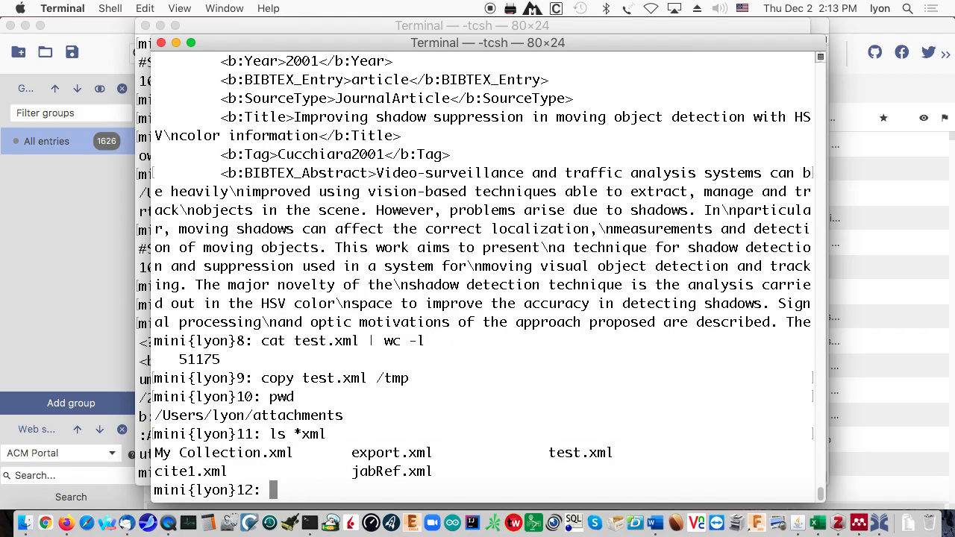
text(more ja)
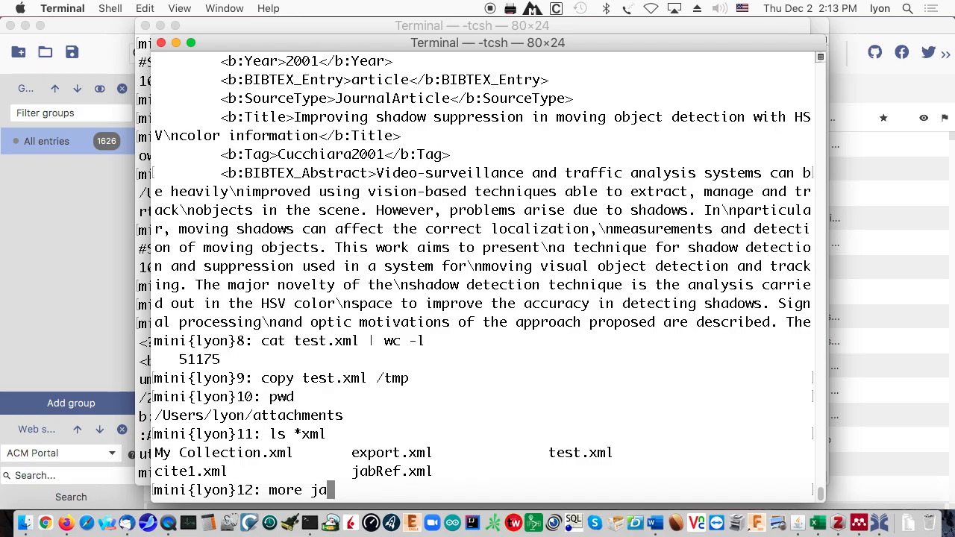
text(bR)
key(Tab)
key(Return)
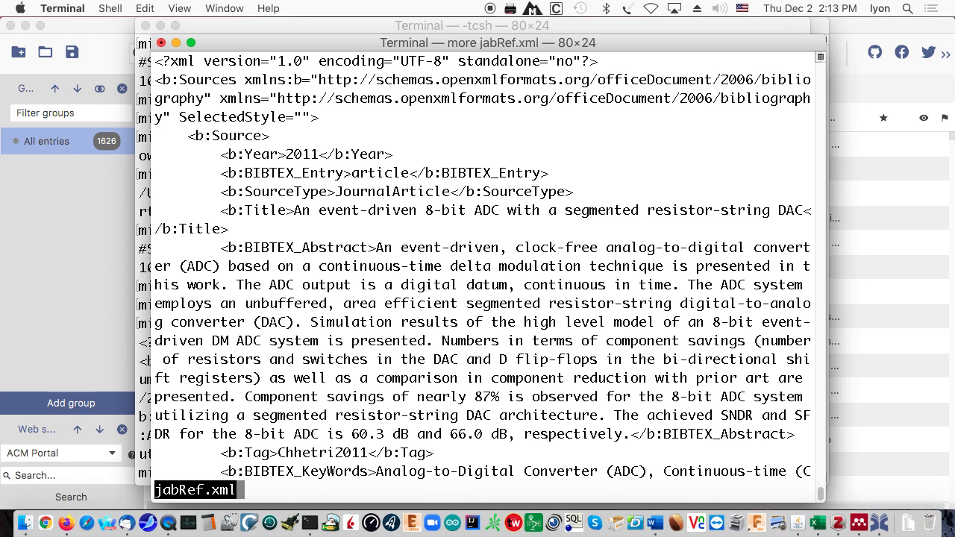
- Copy jabRef.xml to /tmp by editing the recalled command
text(qls)
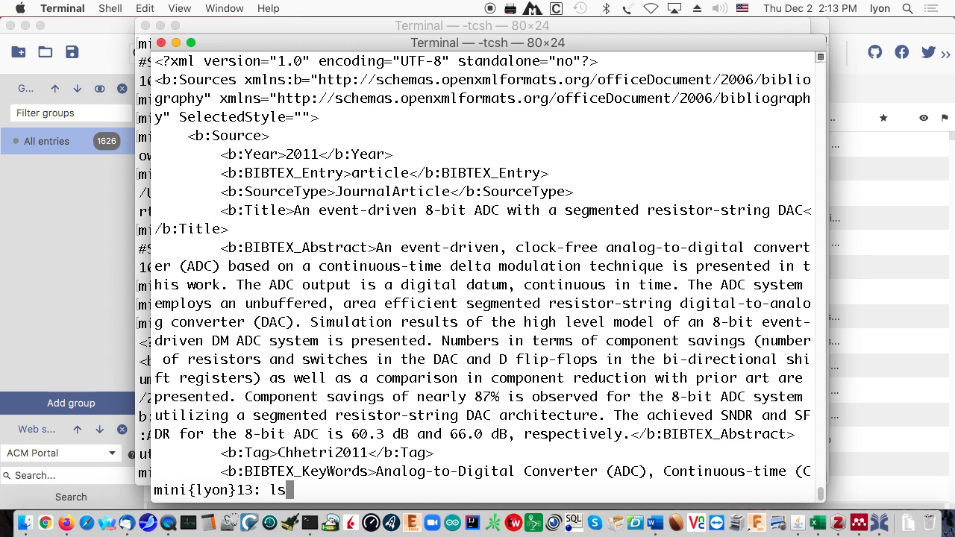
key(Up)
key(ctrl+a)
key(Delete)
key(Delete)
key(Delete)
key(Delete)
key(Delete)
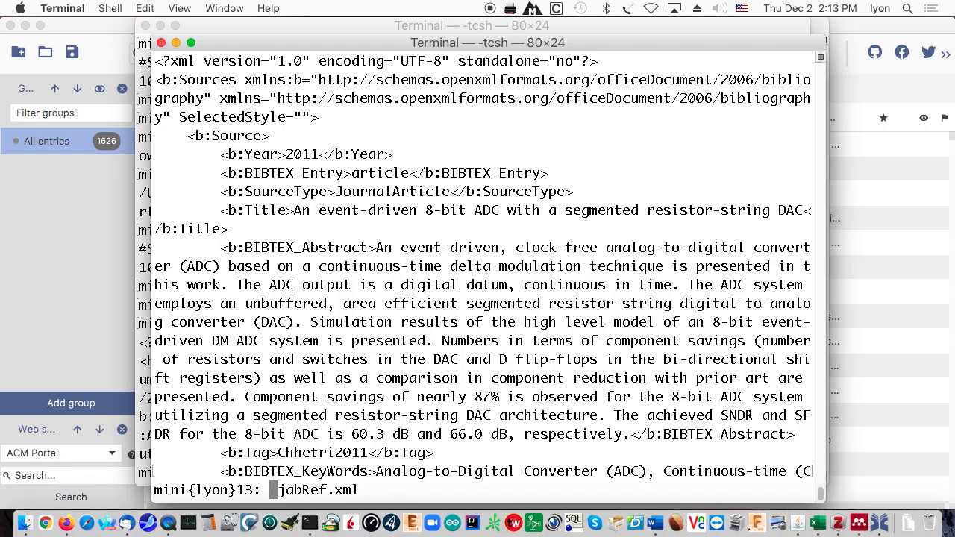
text(copy)
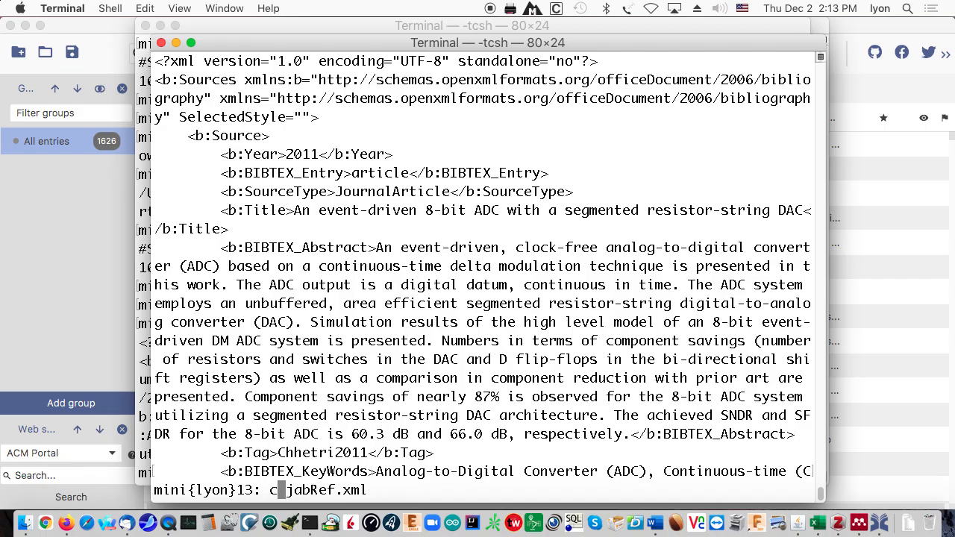
key(ctrl+e)
text(/tmp)
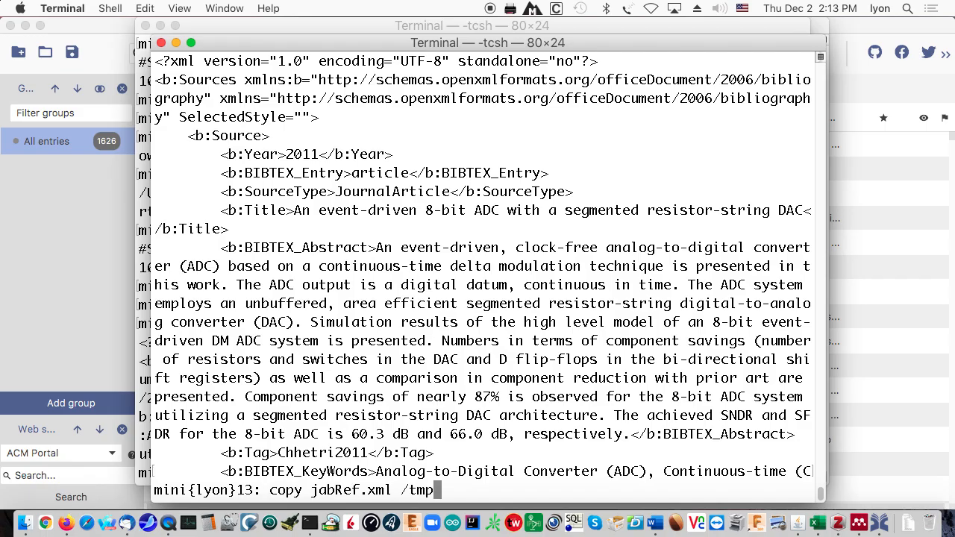
key(Return)
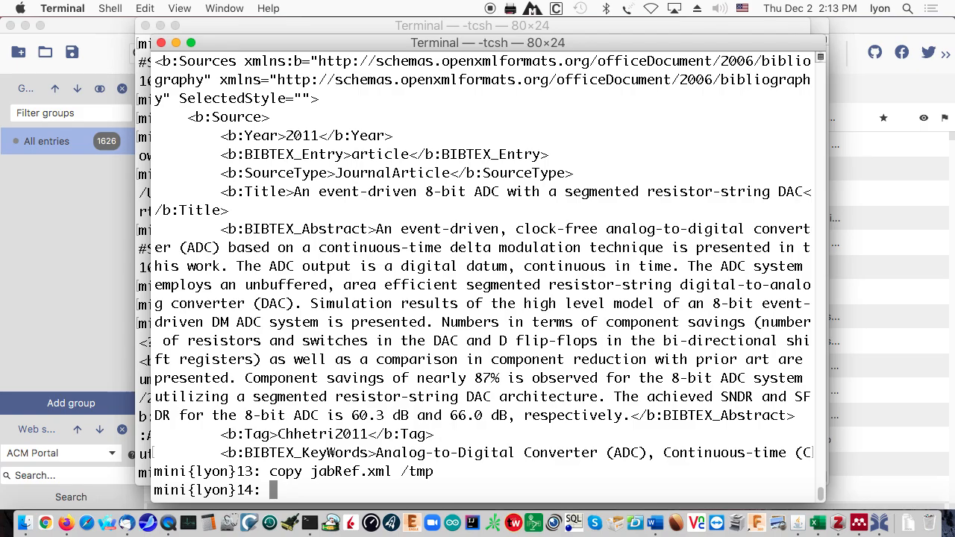
- In the Word Office-folder shell, list its files and print the current path
click(147, 382)
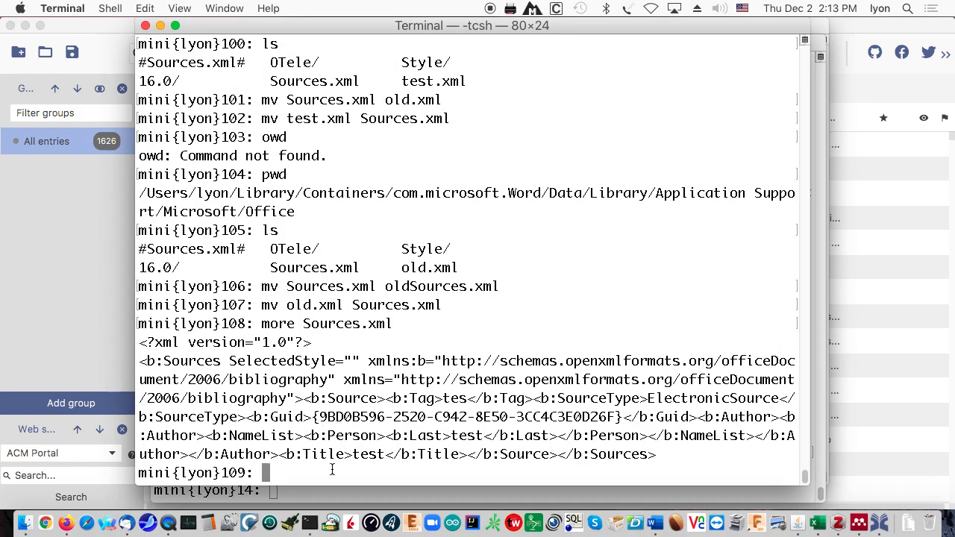
text(ls)
key(Return)
text(pwd)
key(Return)
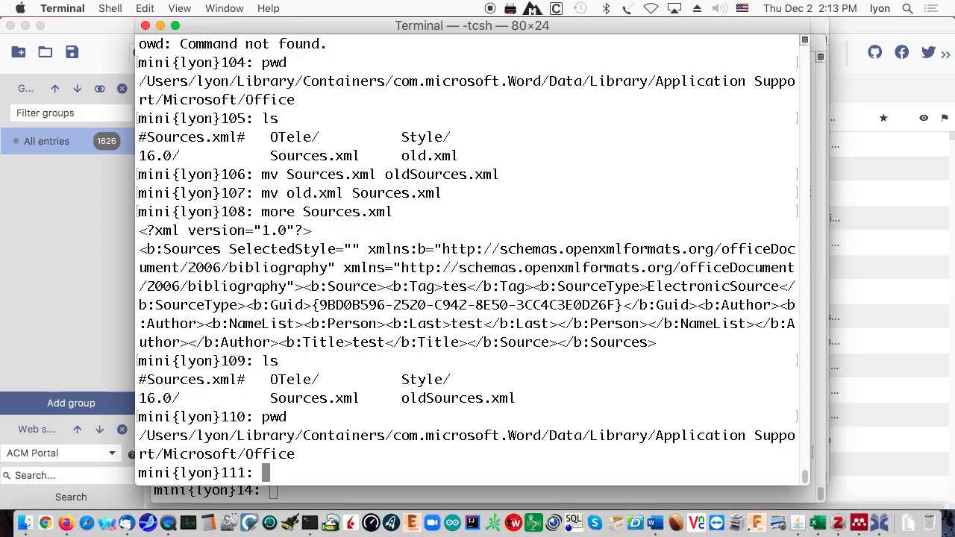
- Rename Sources.xml to junkSources.xml and move /tmp/jabRef.xml in as Sources.xml
text(mv Sou)
key(Tab)
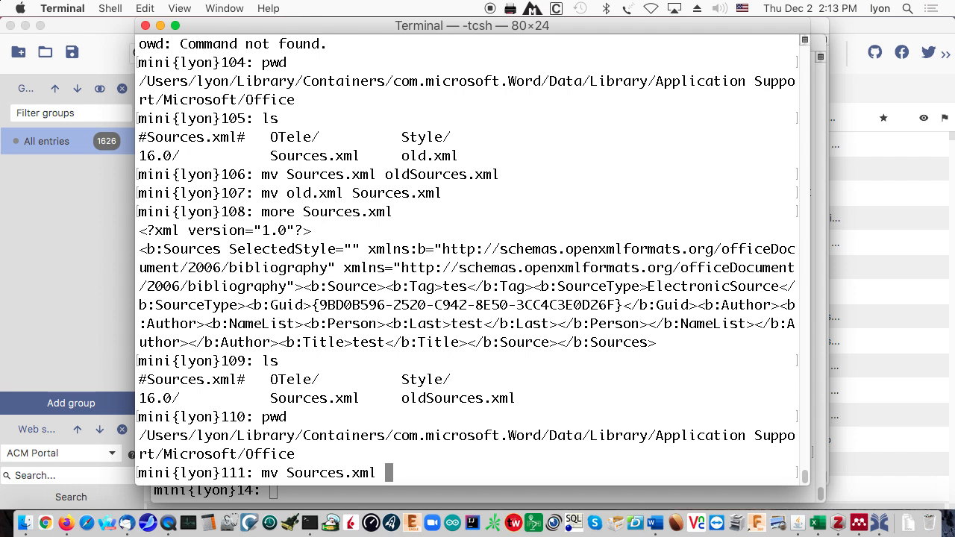
text(ju)
text(nk)
text(Sourfes)
key(BackSpace)
key(BackSpace)
key(BackSpace)
text(ce)
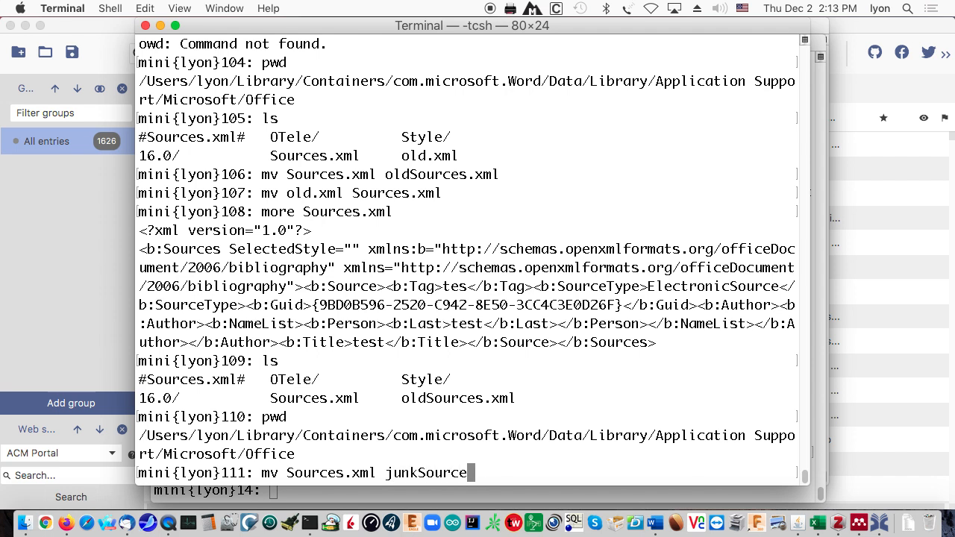
text(s.xml)
key(Return)
text(mv )
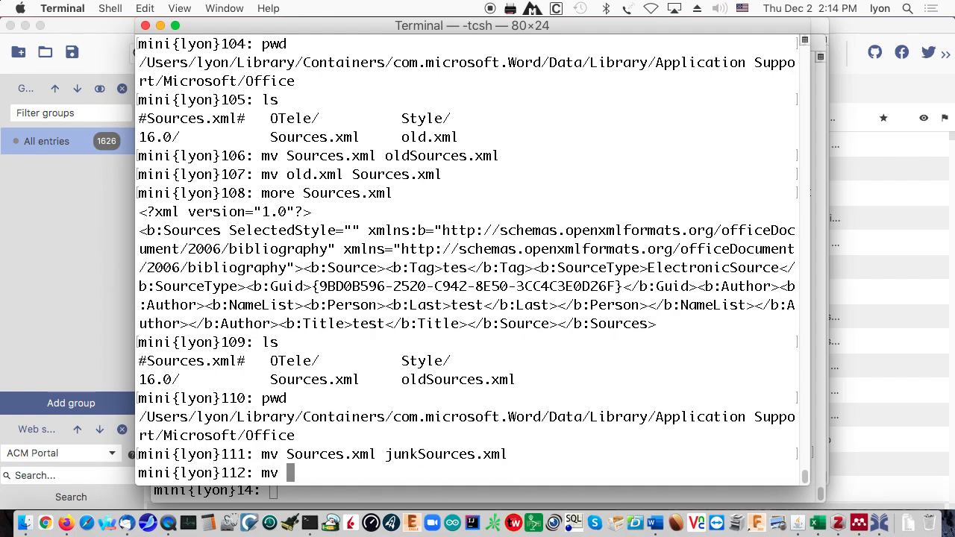
text(/tmp/ja)
key(Tab)
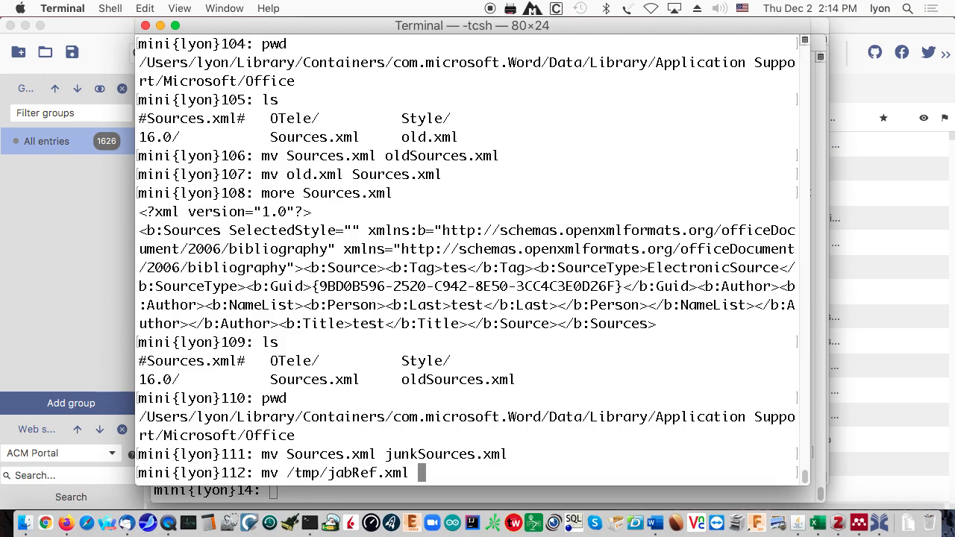
text(Sources.xml)
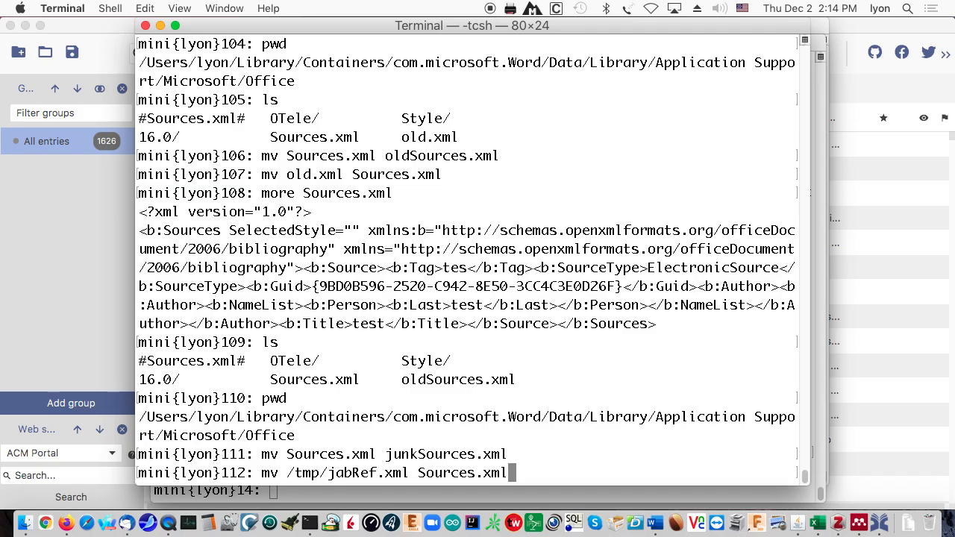
key(Return)
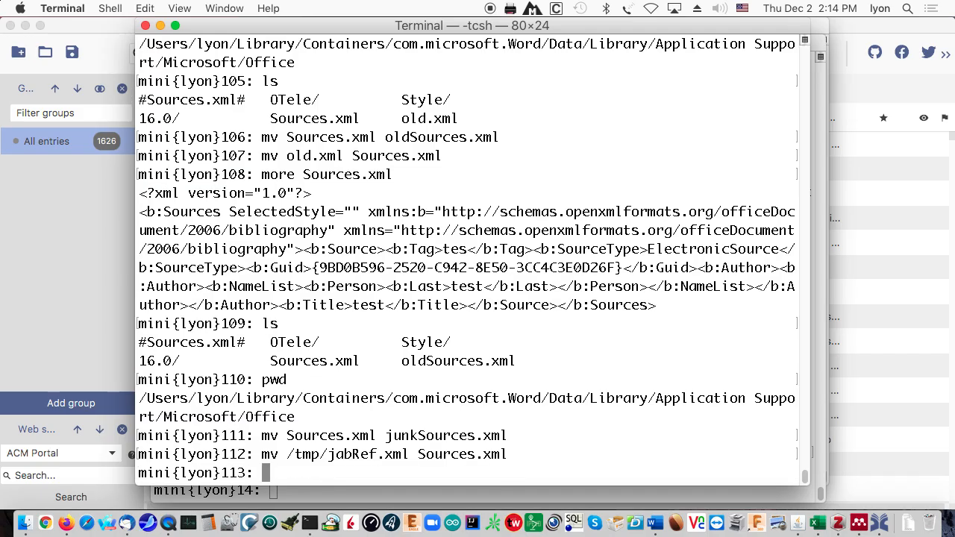
- Check the folder and count the new Sources.xml lines with wc -l (51161)
text(pwd)
key(Return)
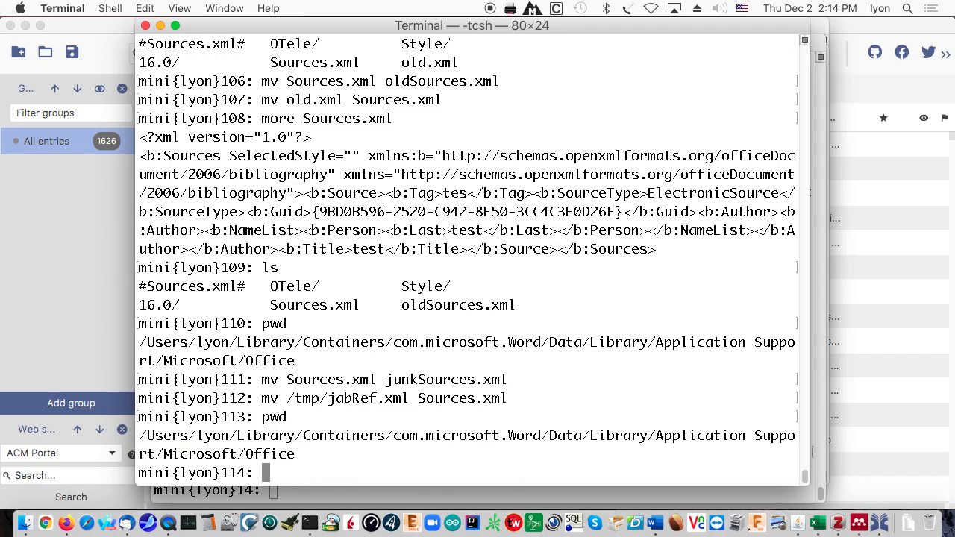
text(ls)
key(Return)
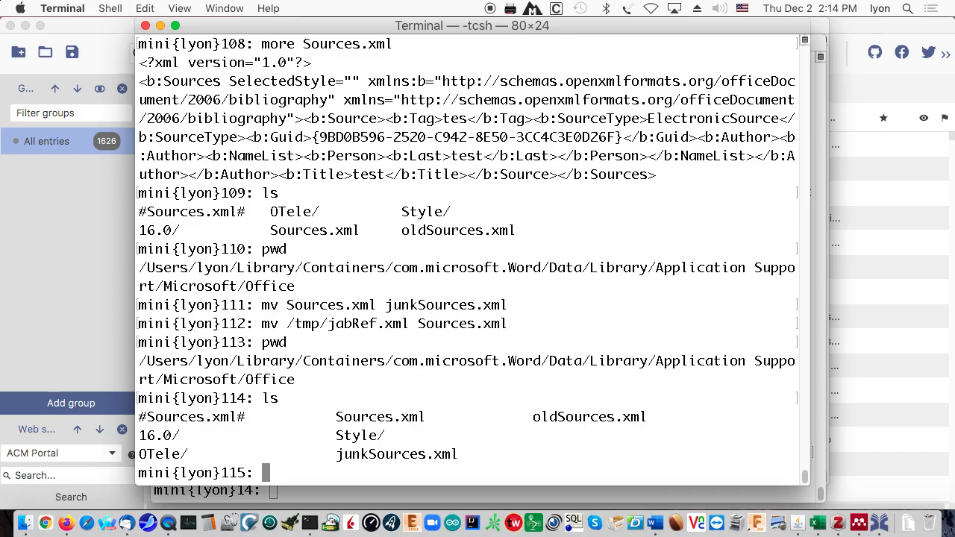
text(cat So)
key(Tab)
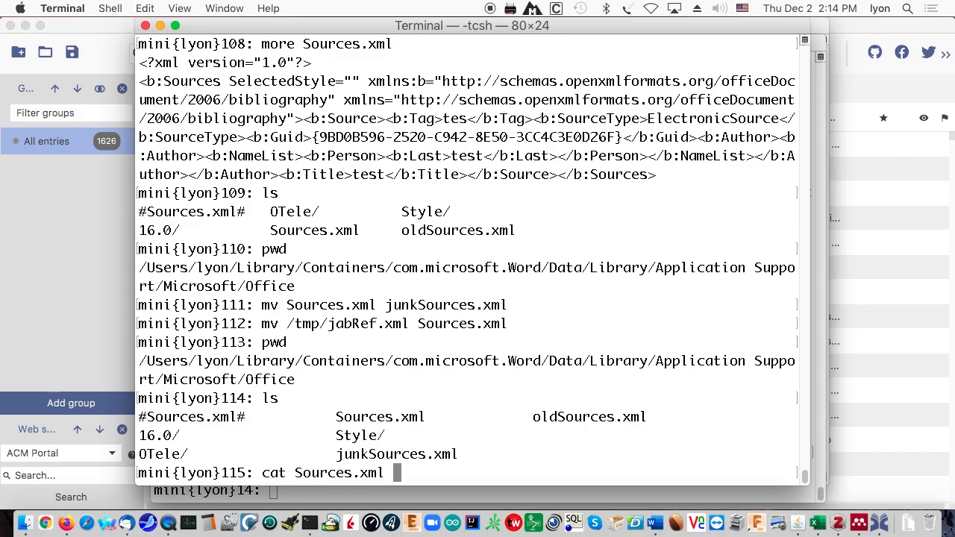
text(| wc -l)
key(Return)
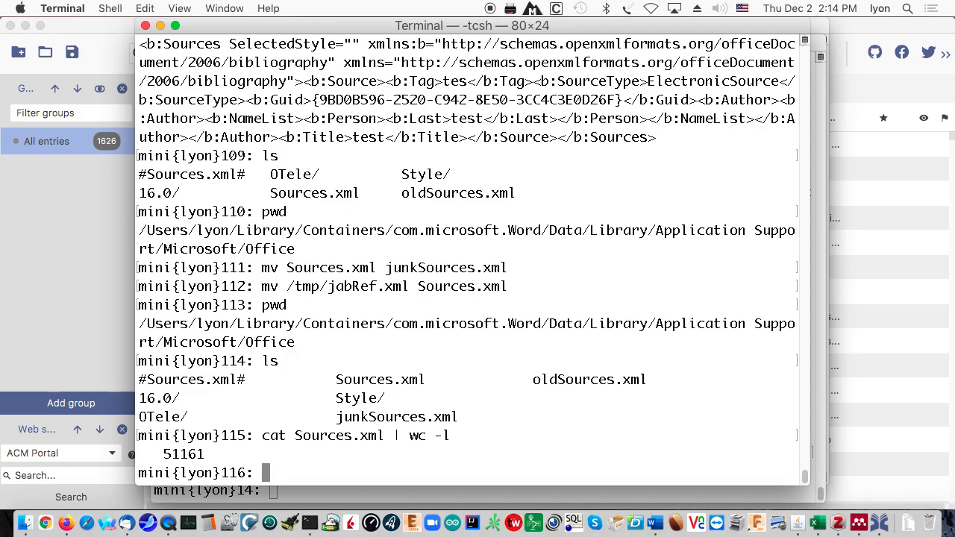
- Quit and relaunch Word, then create a new document from the Blank Document template
click(655, 526)
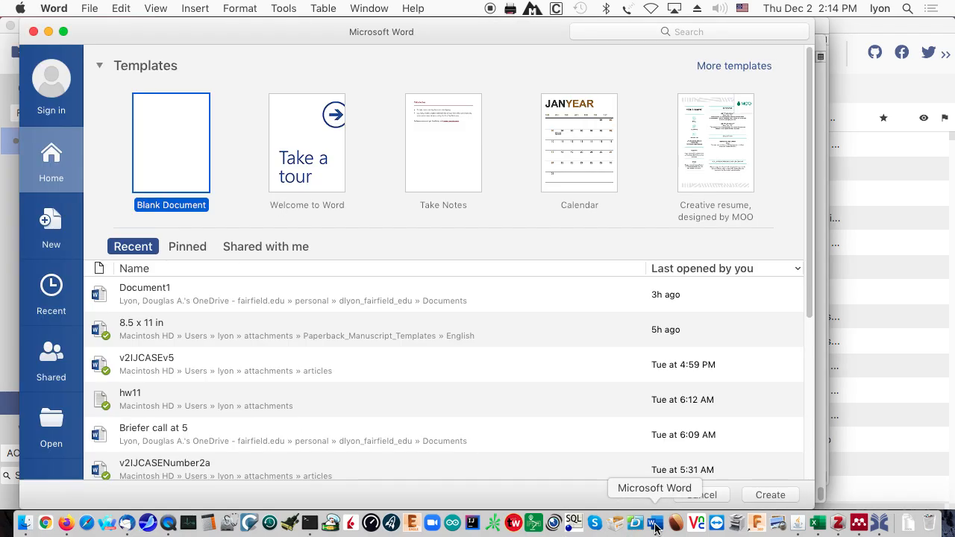
key(super+q)
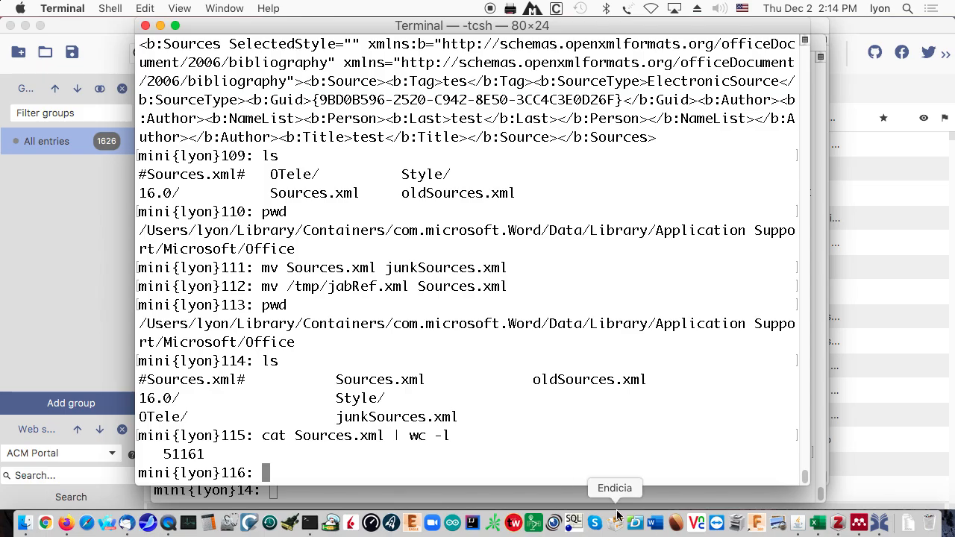
click(655, 524)
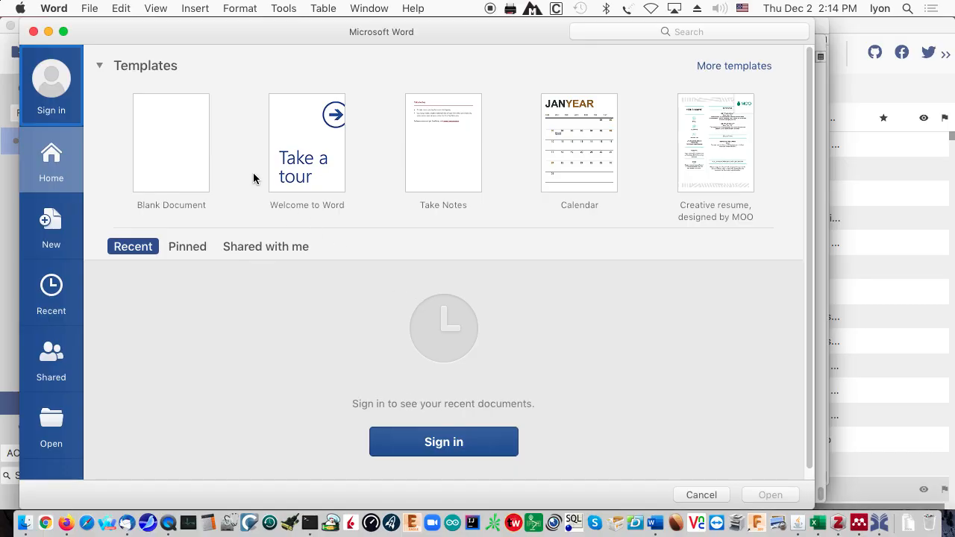
click(183, 157)
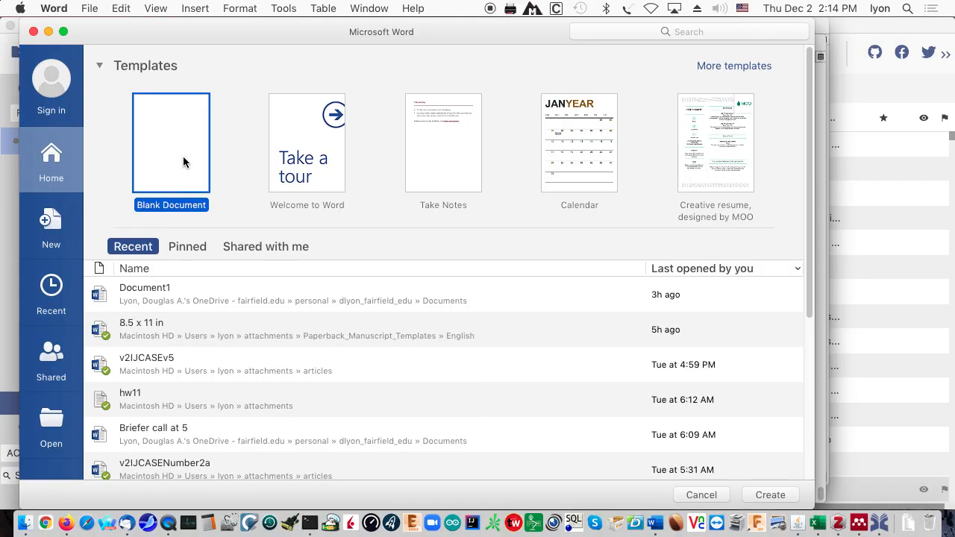
double_click(182, 157)
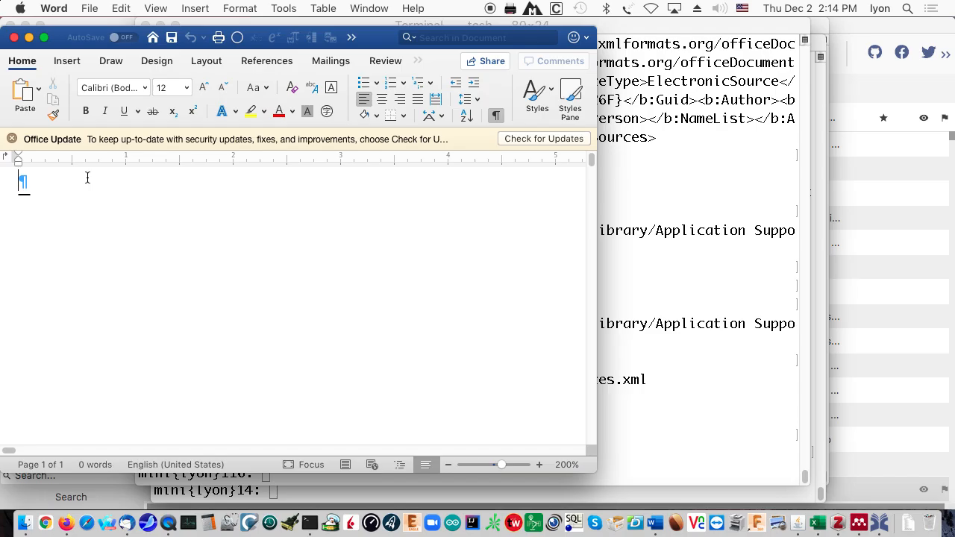
- Open the Source Manager from the References tab's Citations panel
click(276, 63)
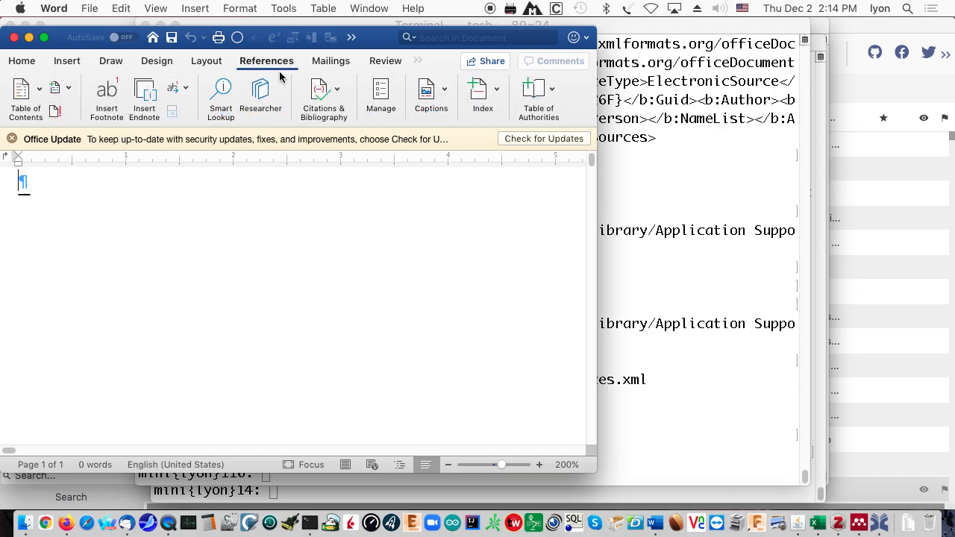
click(336, 100)
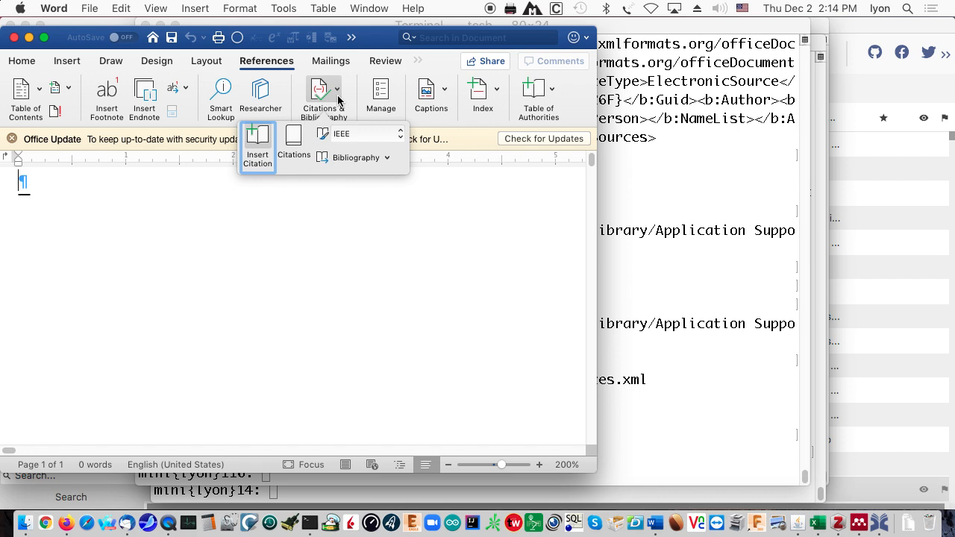
click(293, 139)
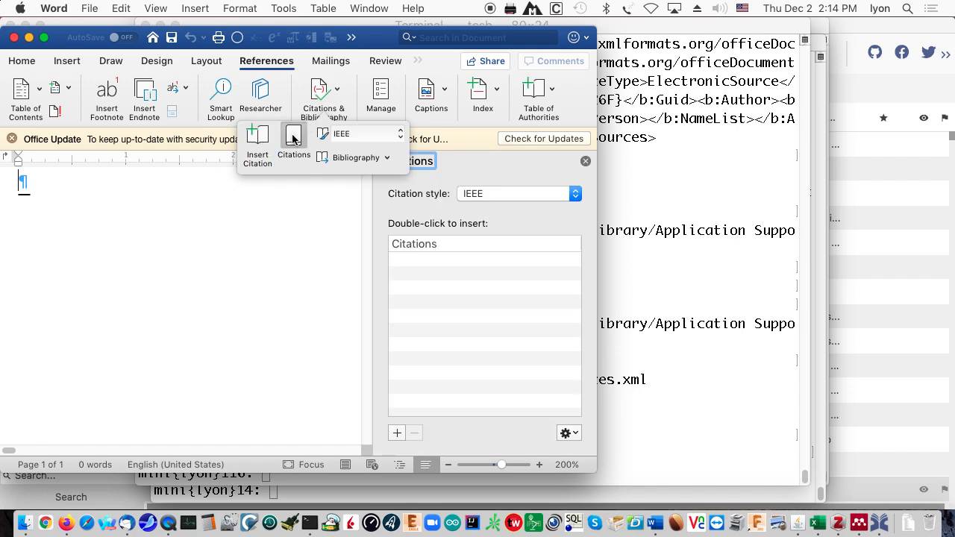
click(574, 433)
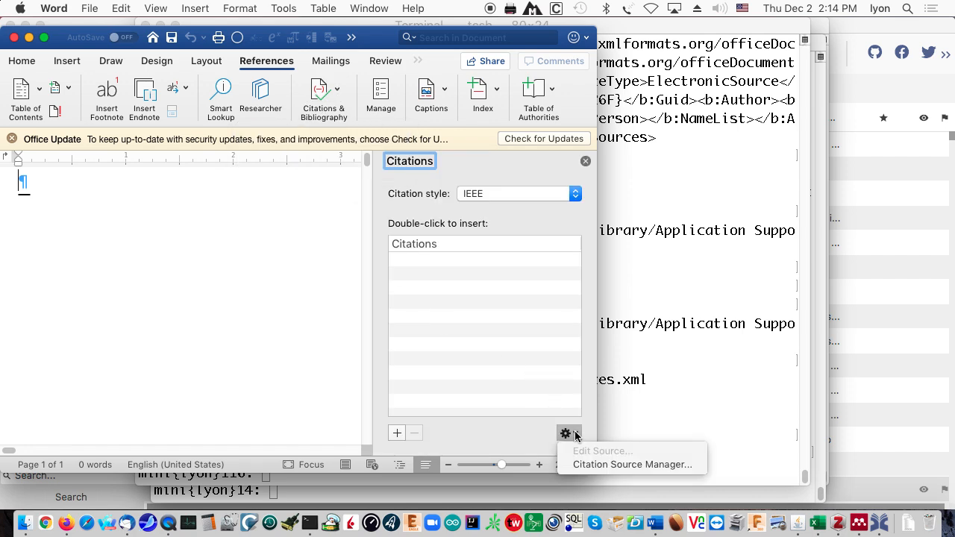
click(603, 465)
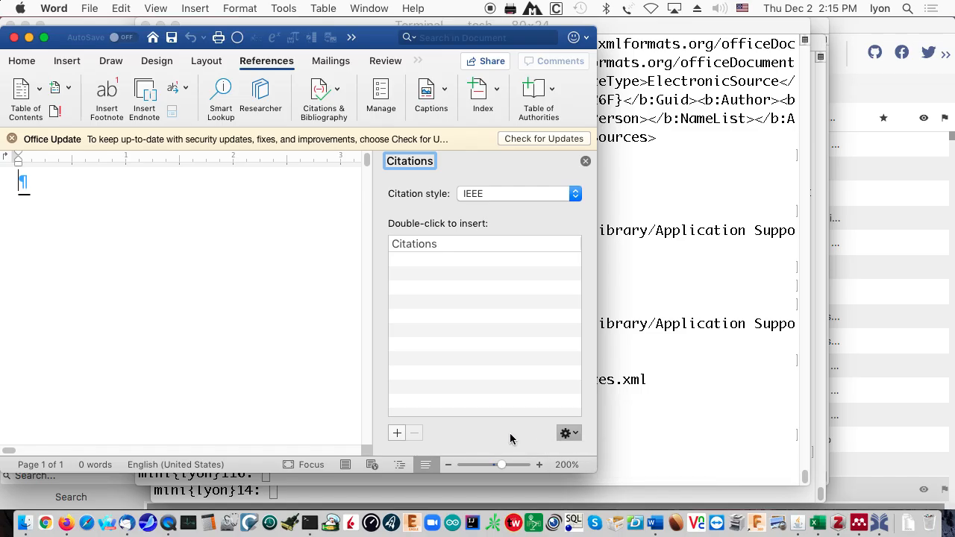
- Browse the imported references in the Master List, selecting the data mining paper
scroll(314, 237, down, 20)
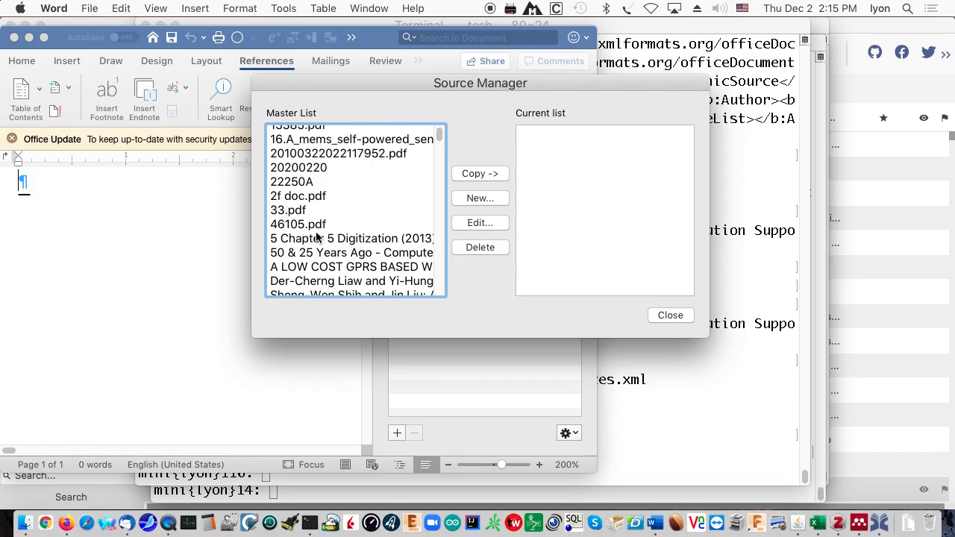
scroll(340, 254, down, 20)
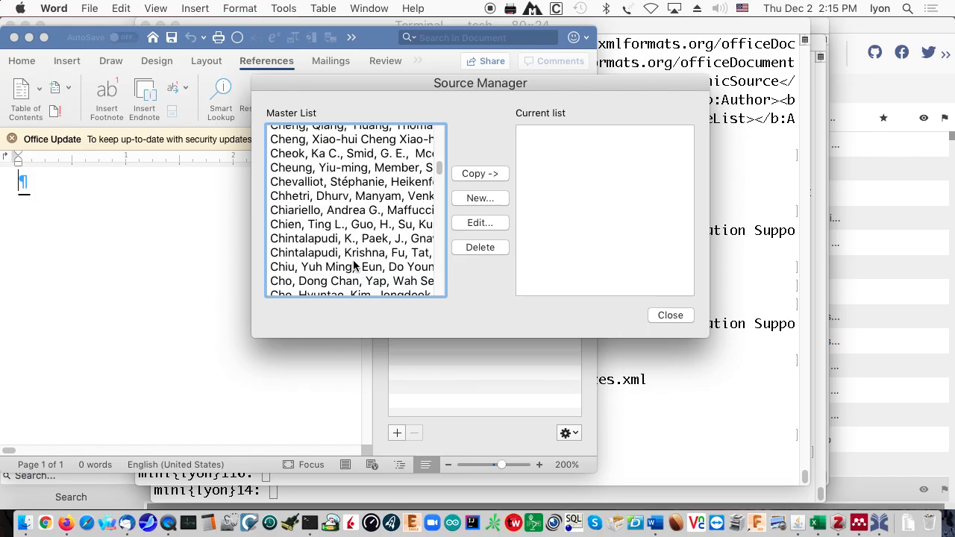
scroll(357, 269, down, 15)
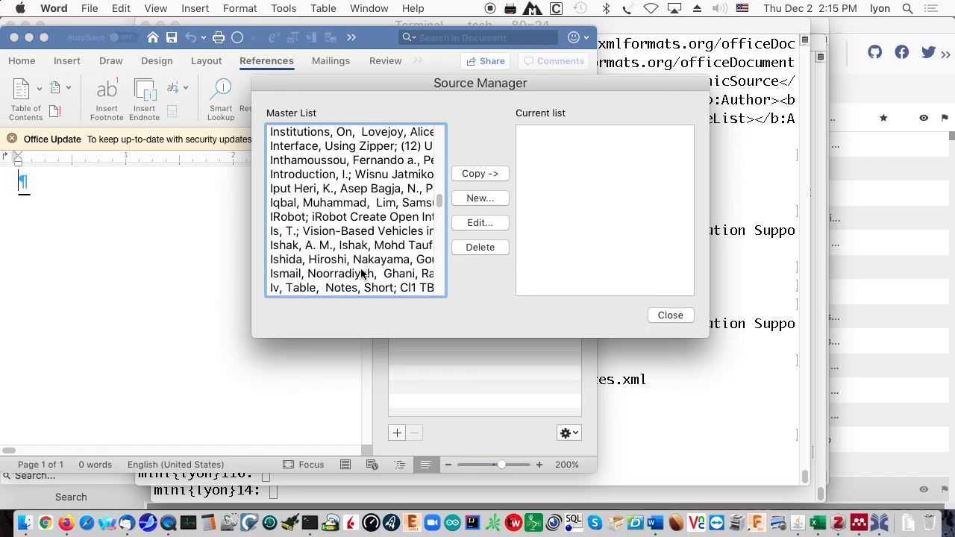
scroll(361, 274, down, 3)
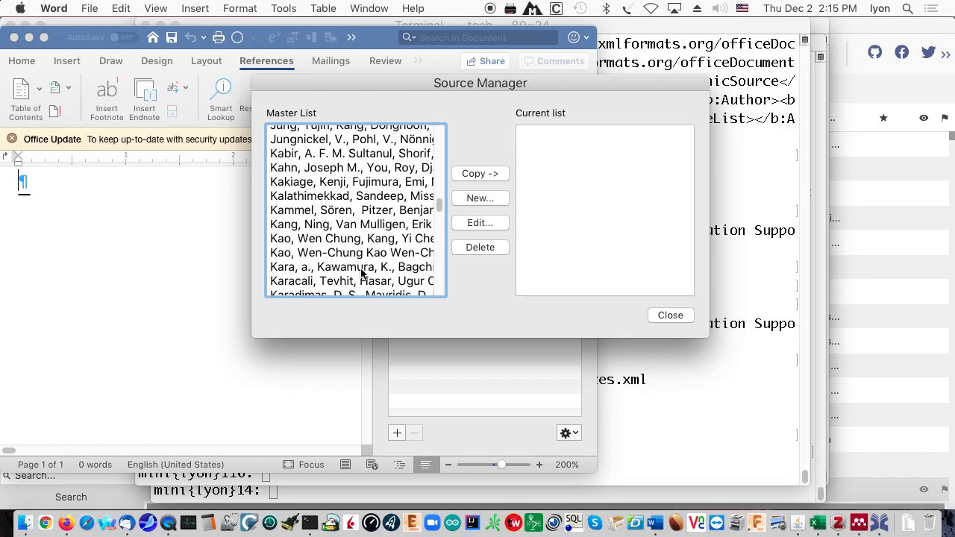
scroll(362, 274, down, 15)
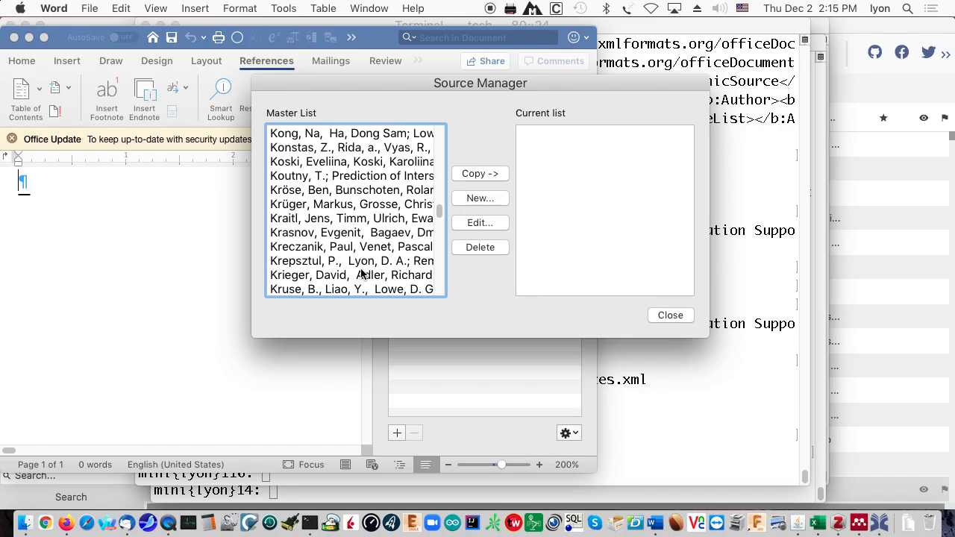
scroll(366, 274, down, 15)
scroll(370, 276, up, 12)
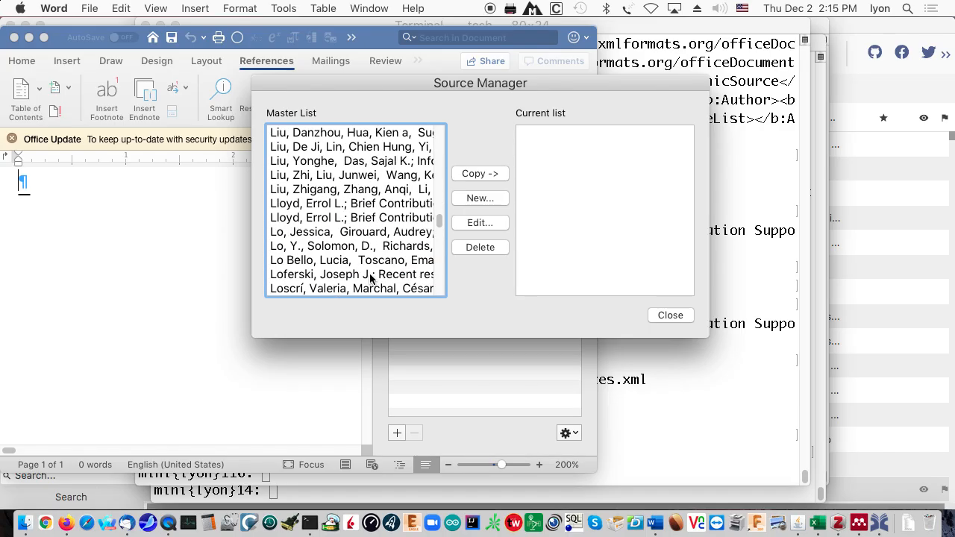
scroll(370, 278, down, 5)
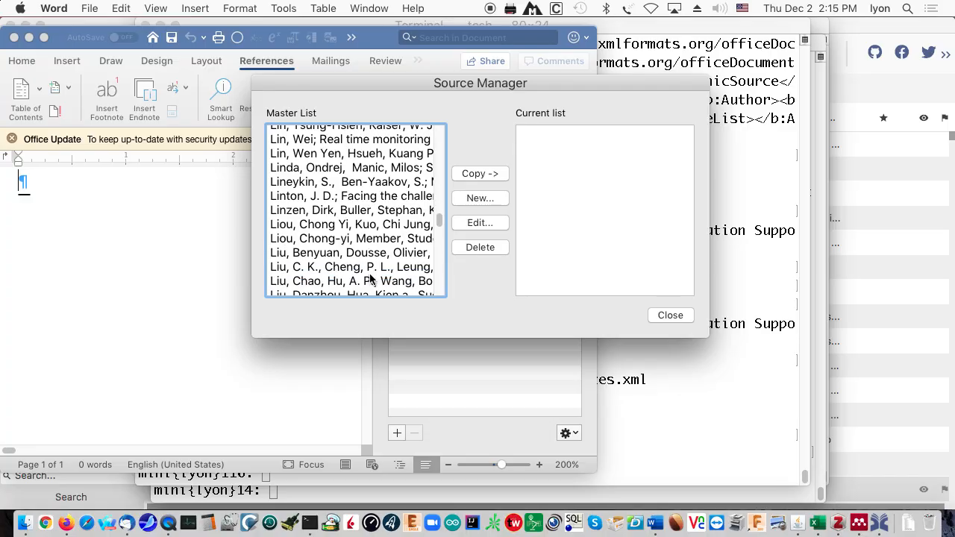
scroll(371, 278, down, 6)
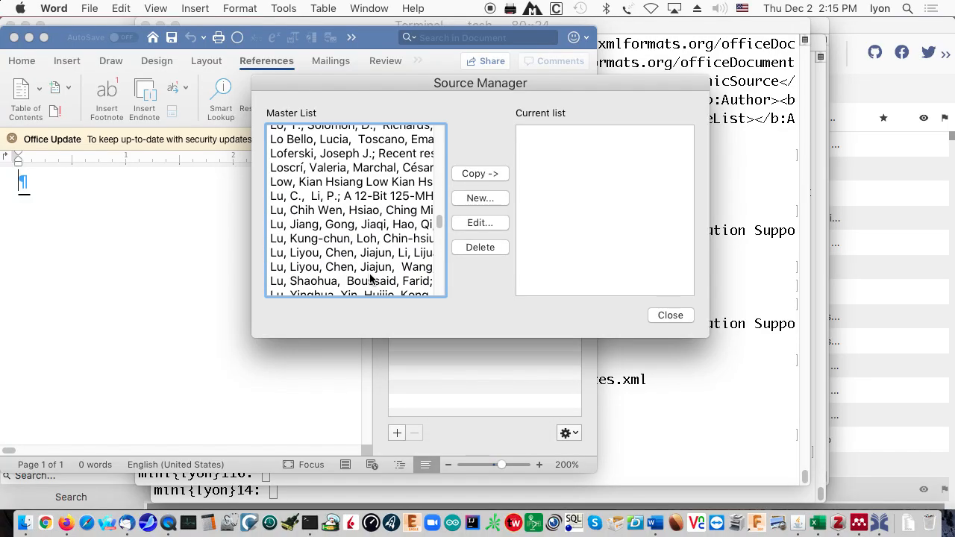
scroll(371, 278, down, 8)
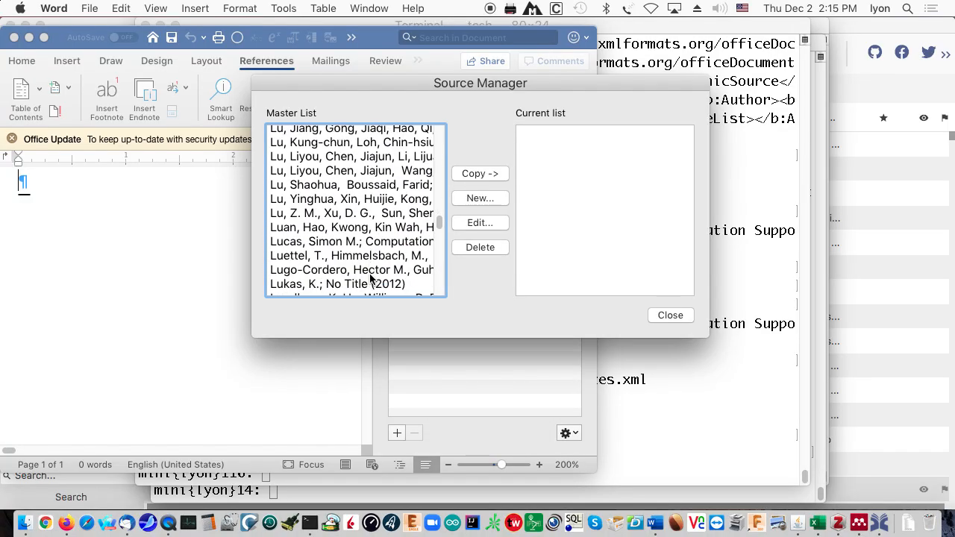
scroll(371, 278, down, 2)
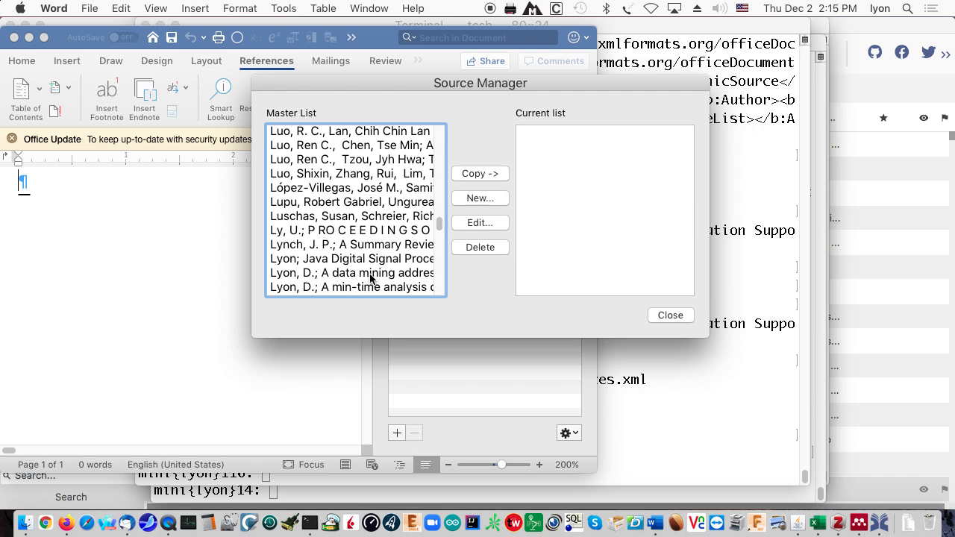
click(370, 279)
scroll(371, 278, down, 6)
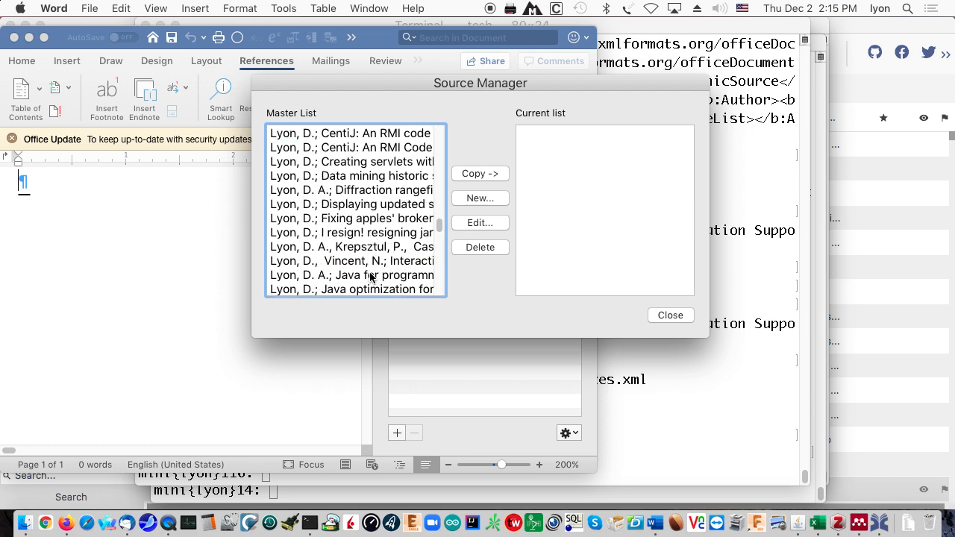
scroll(371, 277, down, 8)
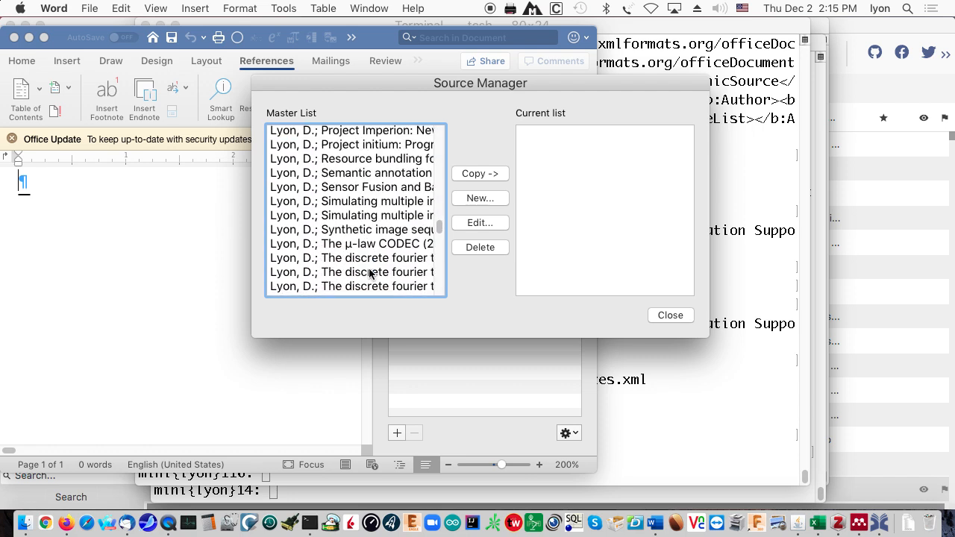
scroll(370, 275, down, 8)
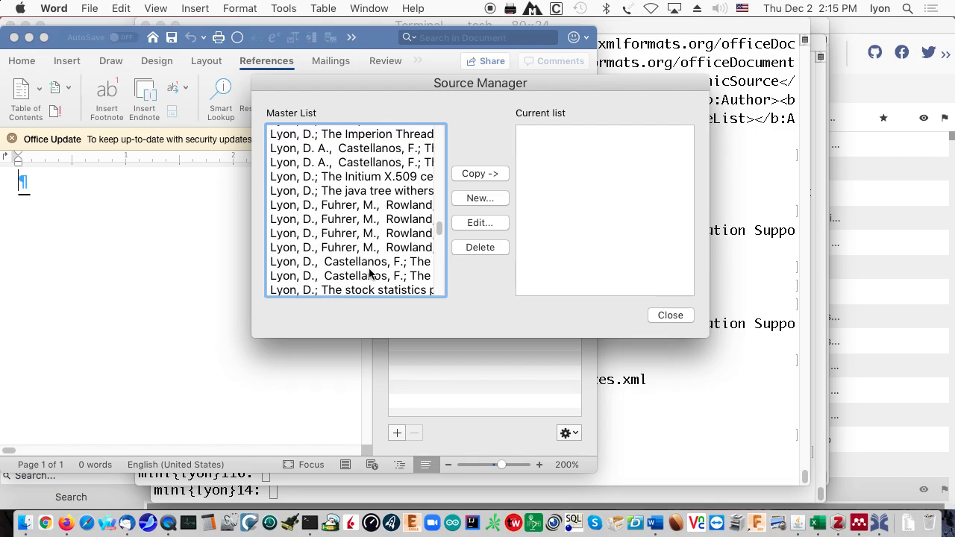
scroll(371, 276, down, 9)
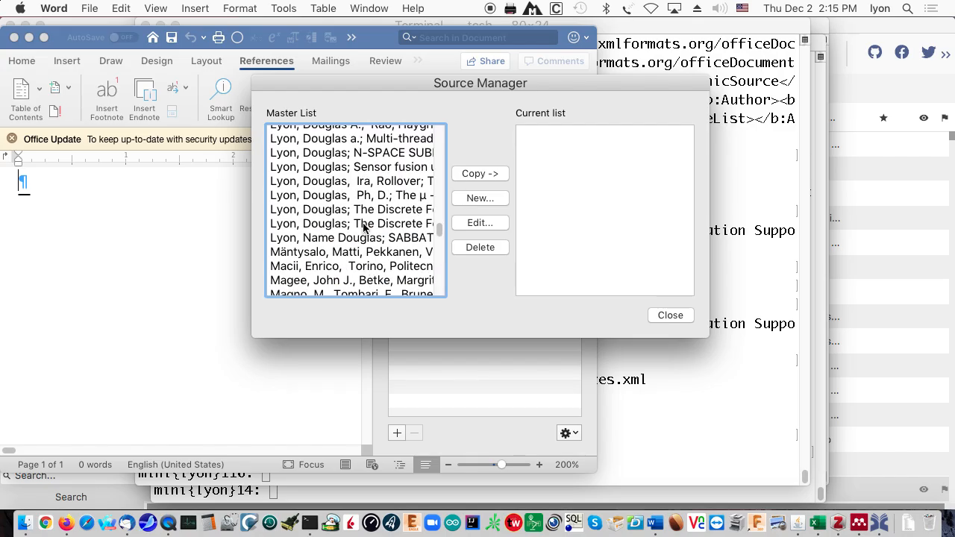
- Copy the Lyon, Douglas references from the Master List into the current sources and review them
shift+click(364, 227)
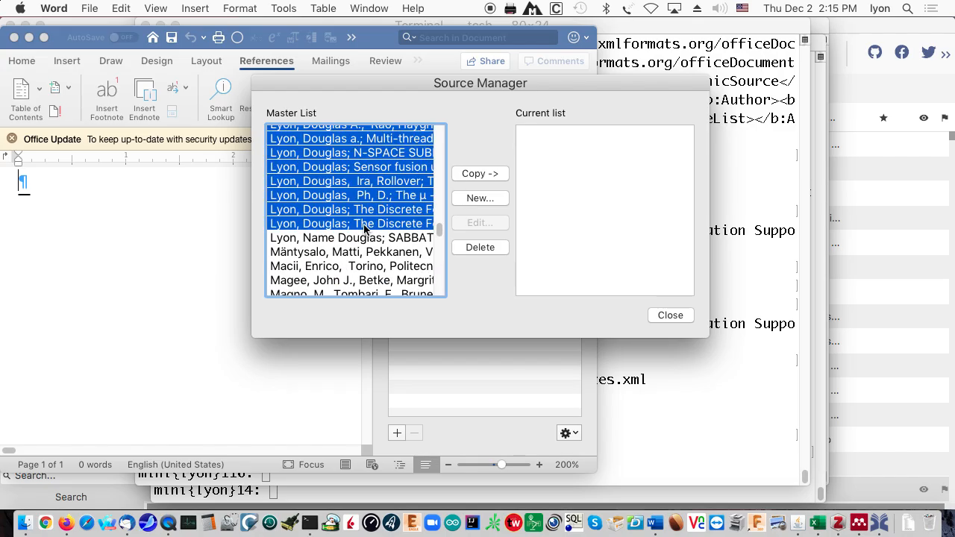
click(492, 174)
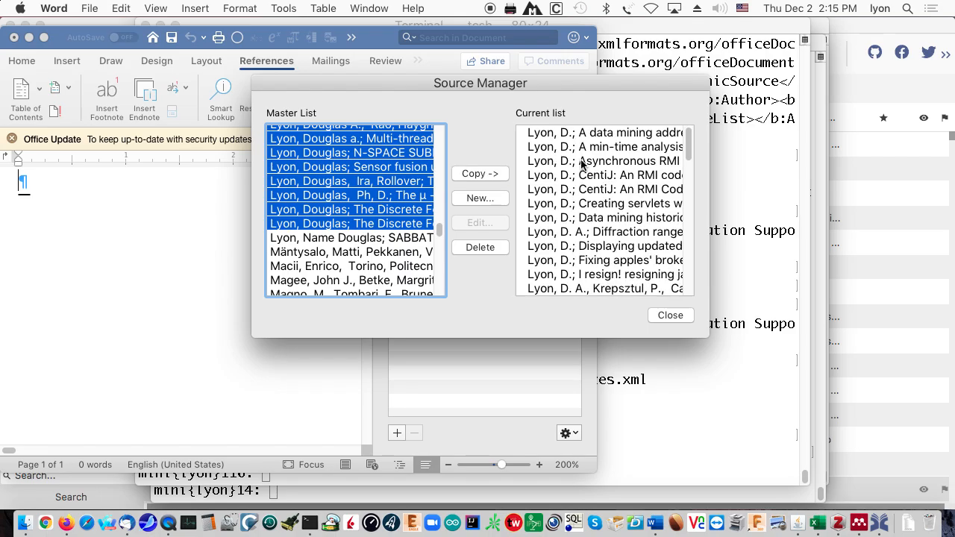
click(582, 165)
click(582, 135)
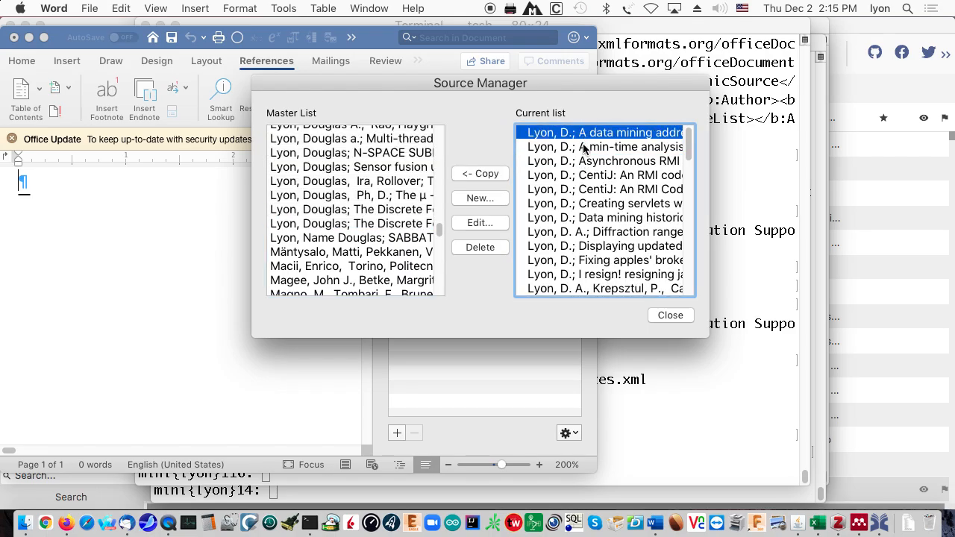
scroll(584, 160, down, 15)
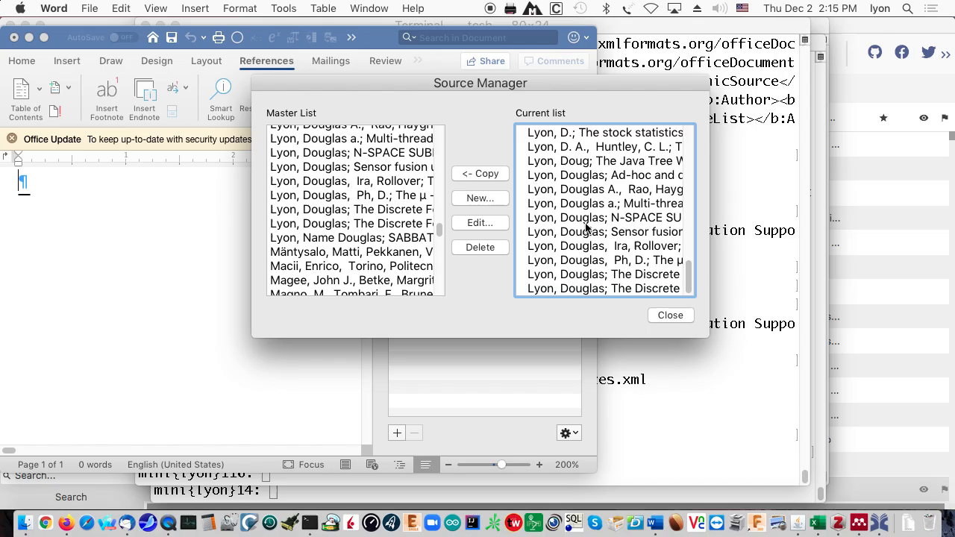
shift+click(587, 290)
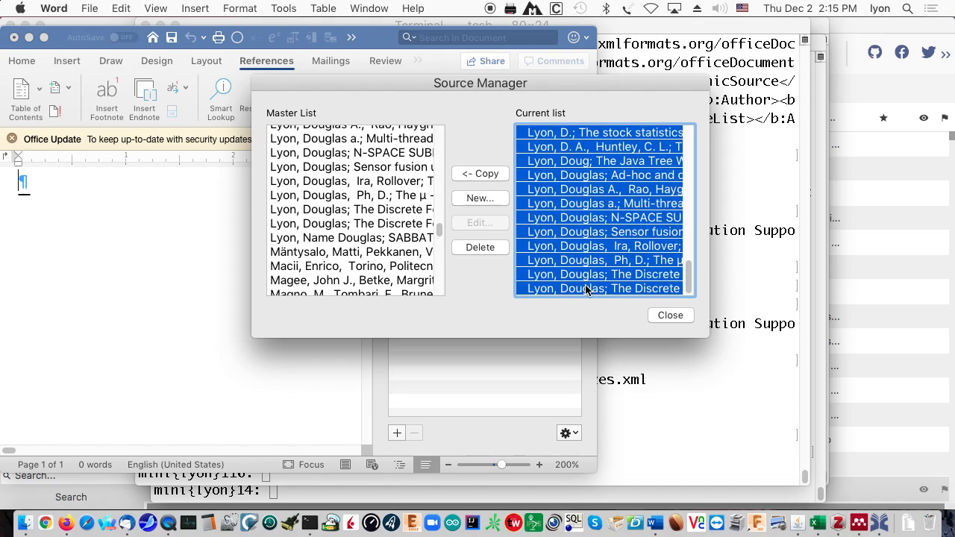
click(670, 316)
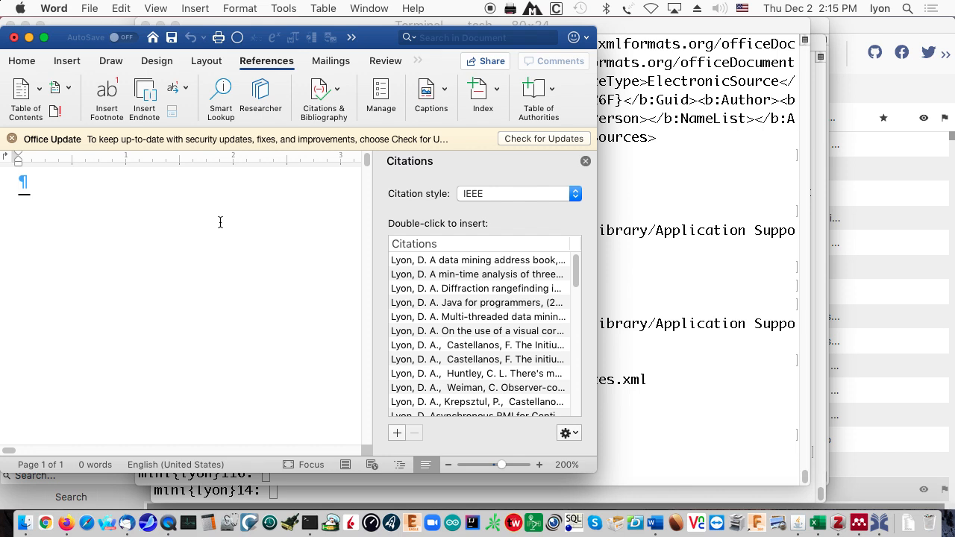
- Insert a built-in Bibliography of the document's sources in IEEE style
click(336, 93)
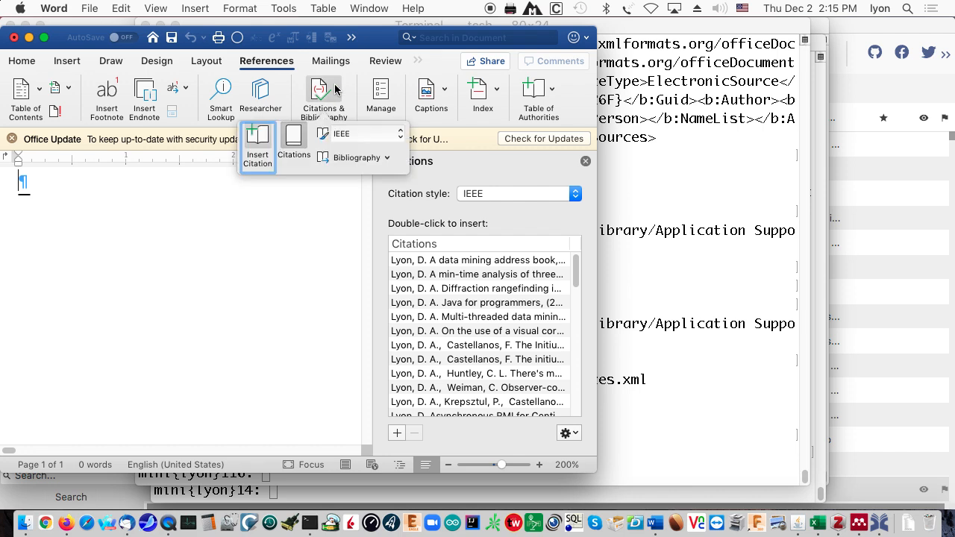
click(341, 158)
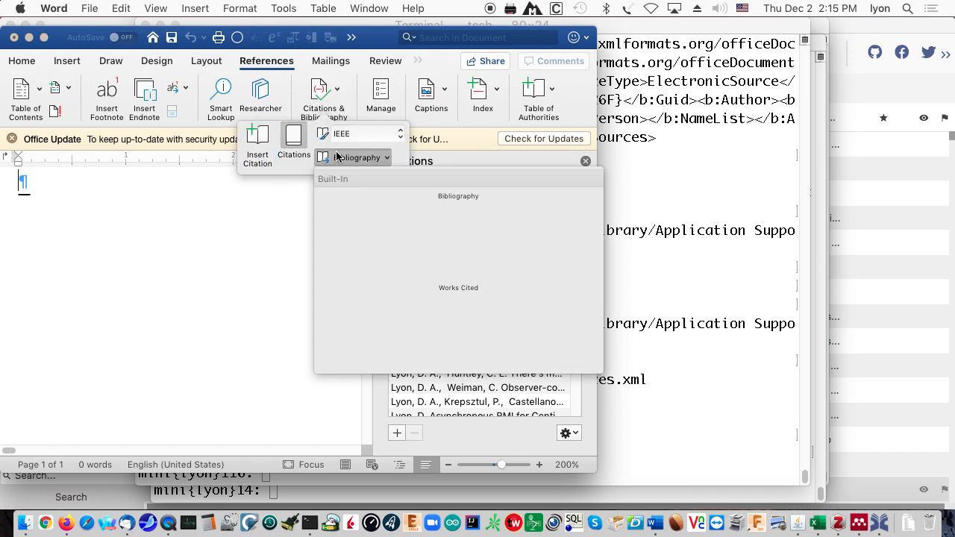
click(325, 242)
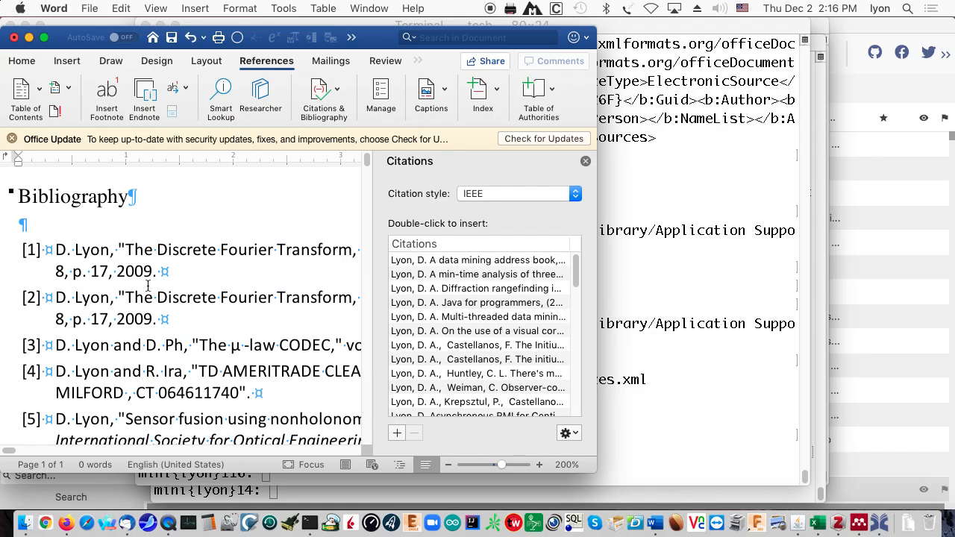
- Widen the window and scroll through the 58 numbered bibliography entries
drag(599, 471, 850, 478)
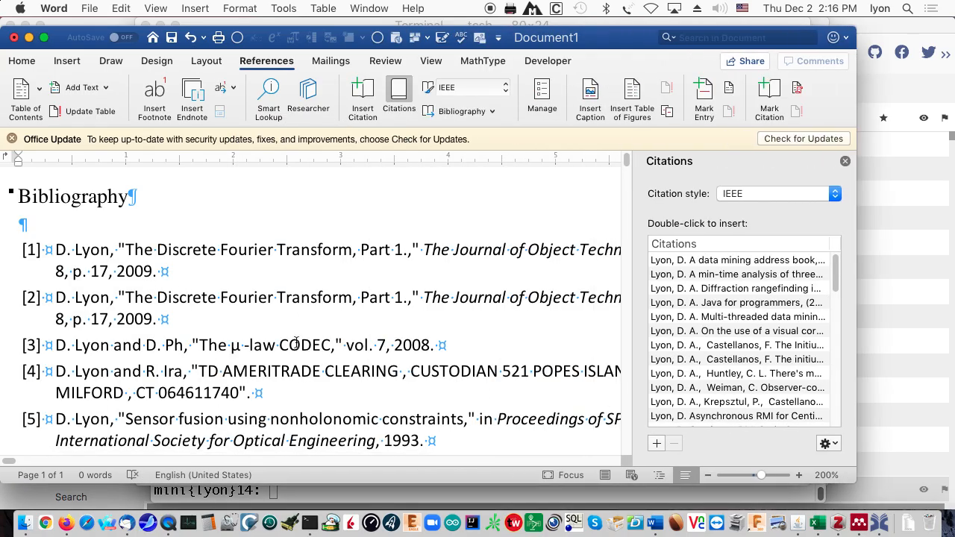
scroll(311, 345, down, 20)
scroll(312, 350, up, 20)
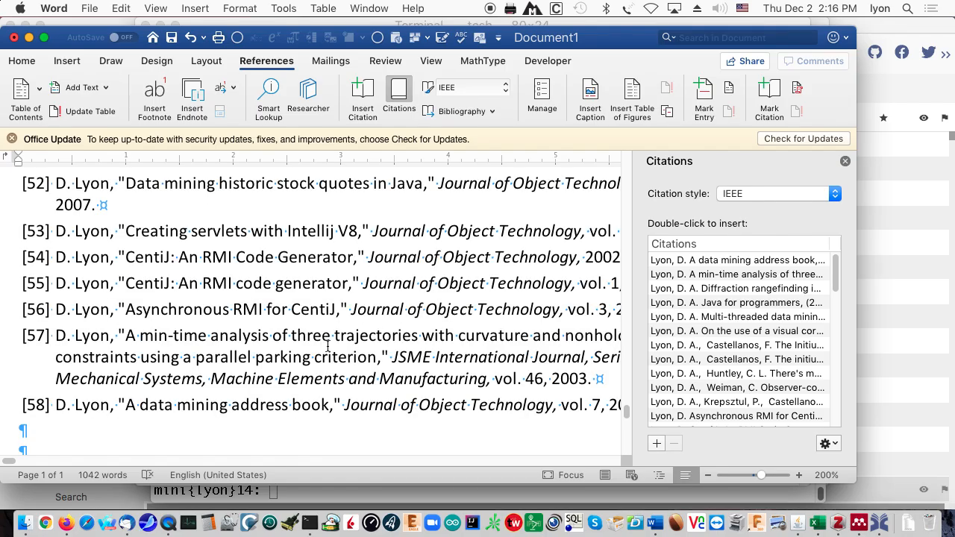
scroll(329, 346, up, 20)
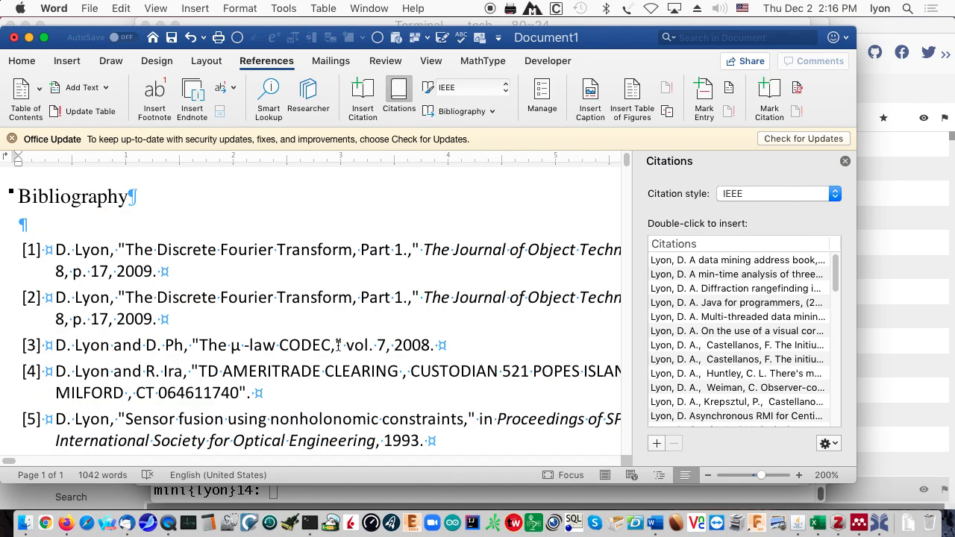
click(754, 195)
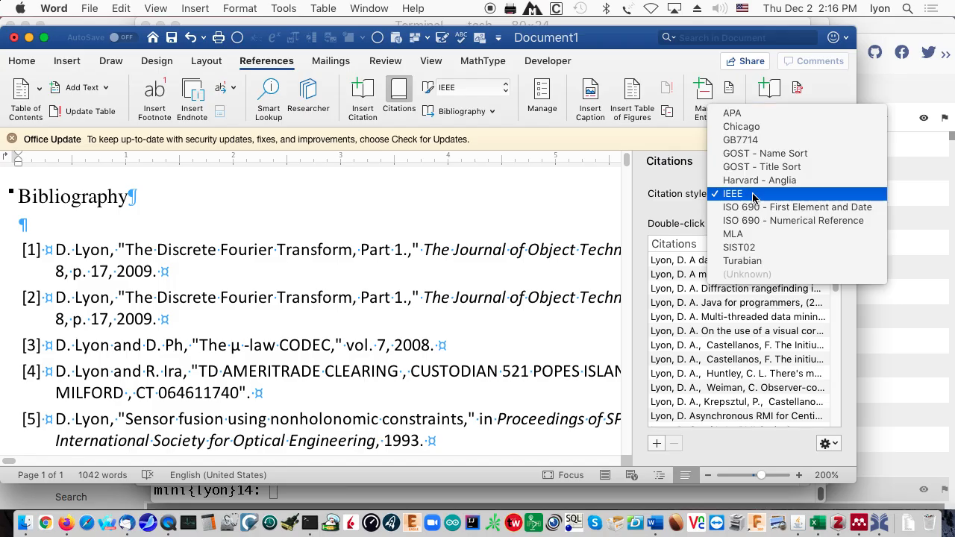
click(771, 113)
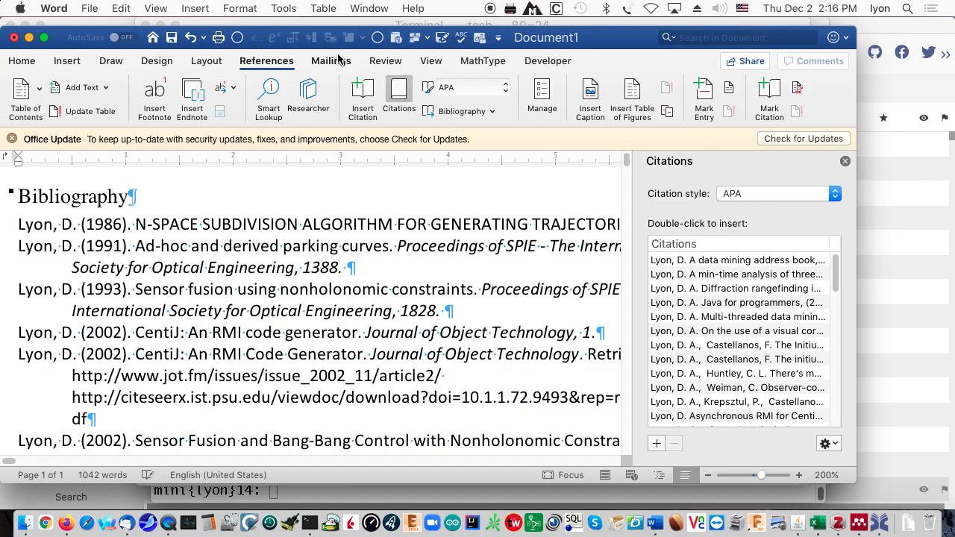
click(748, 194)
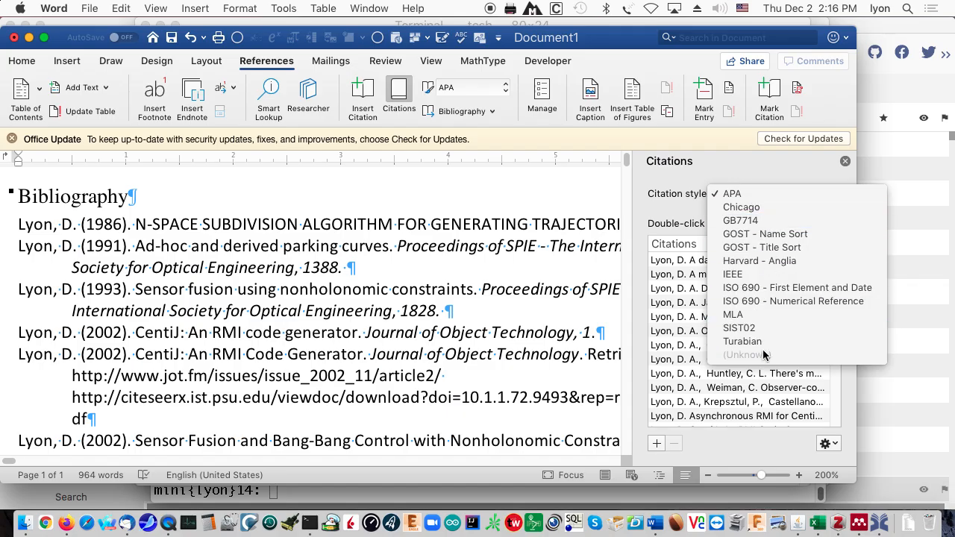
click(795, 302)
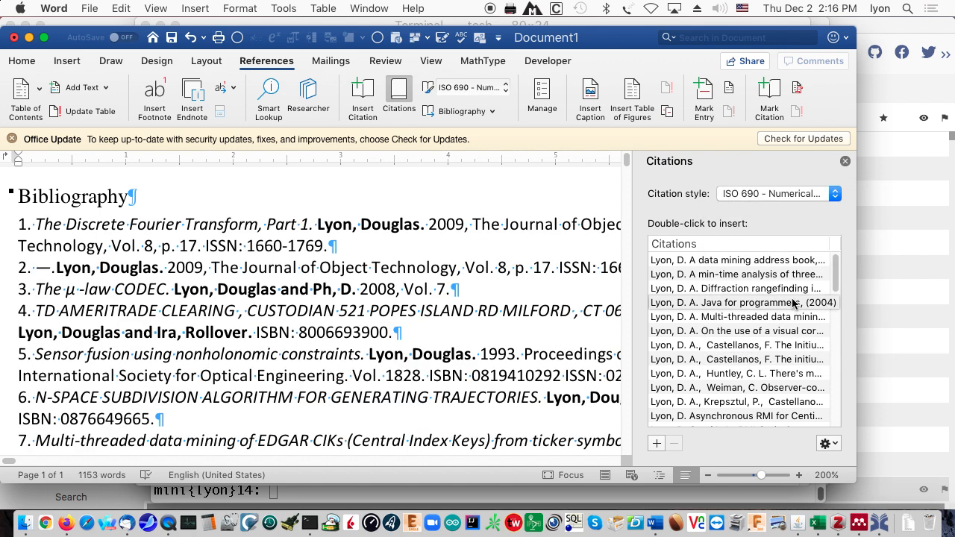
click(763, 195)
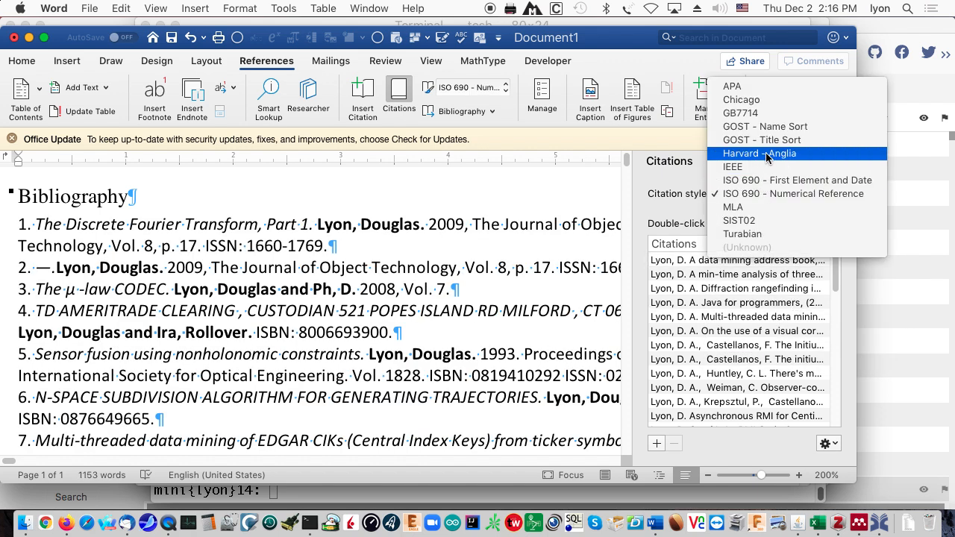
click(765, 154)
click(765, 196)
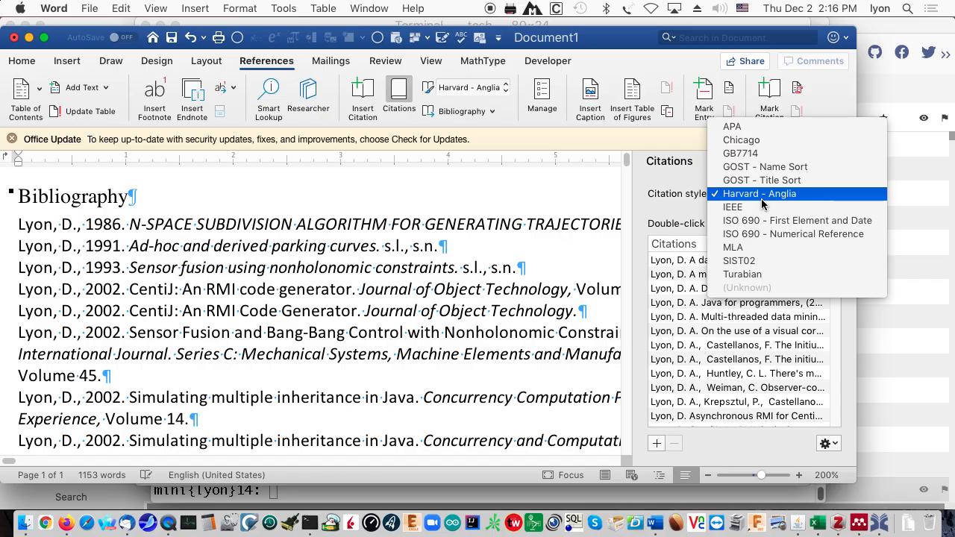
click(763, 175)
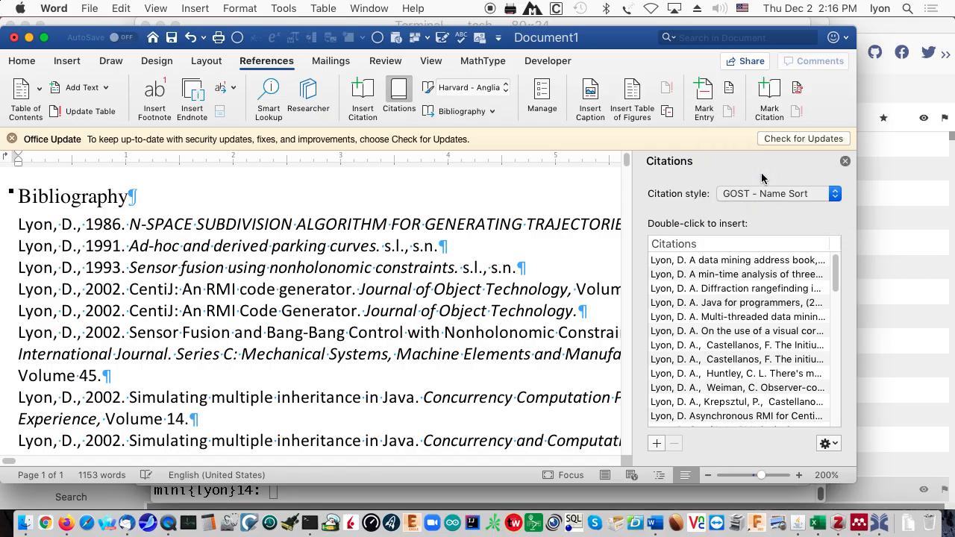
click(766, 195)
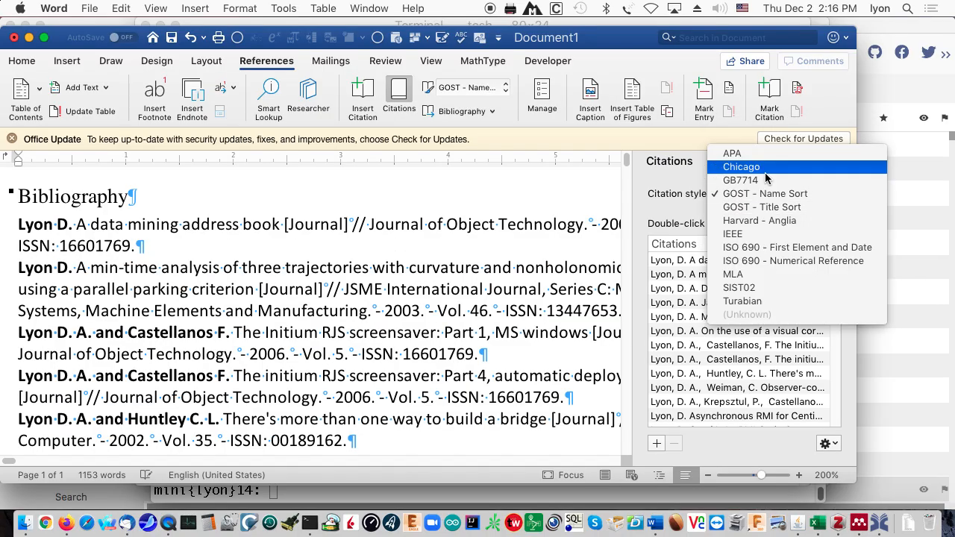
click(765, 180)
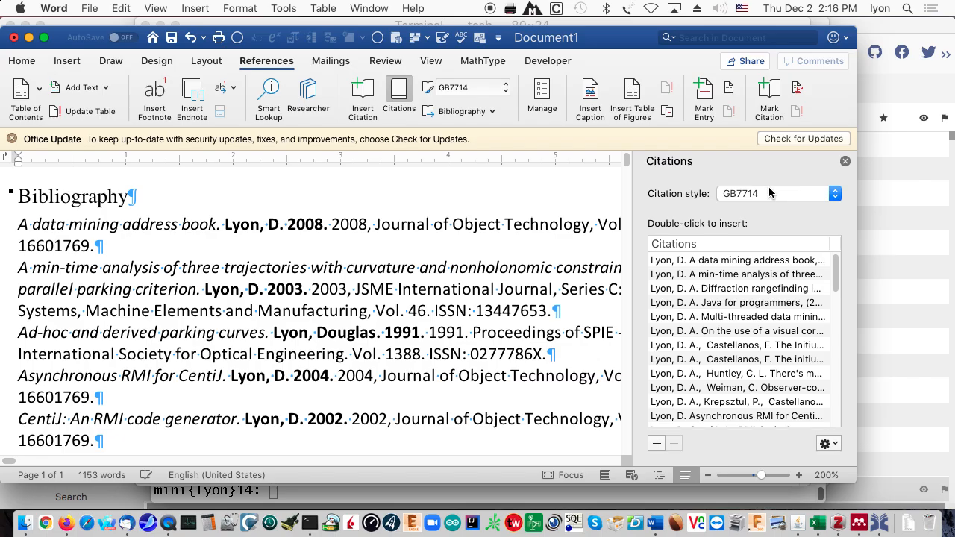
click(769, 197)
click(769, 182)
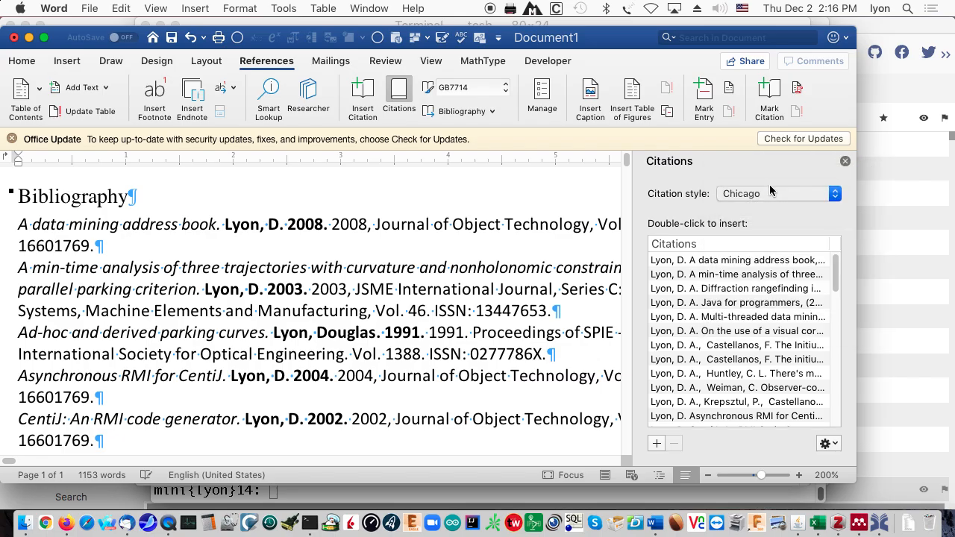
click(771, 196)
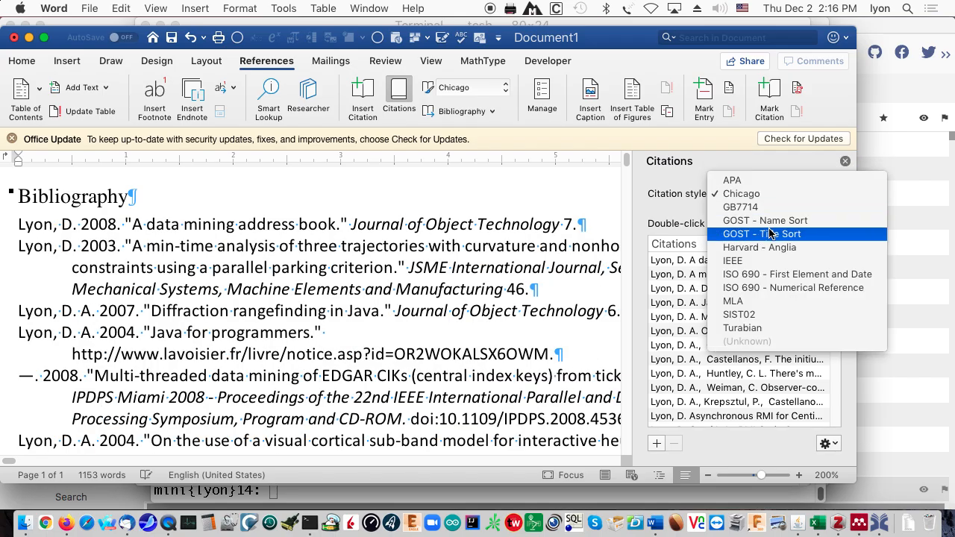
click(772, 261)
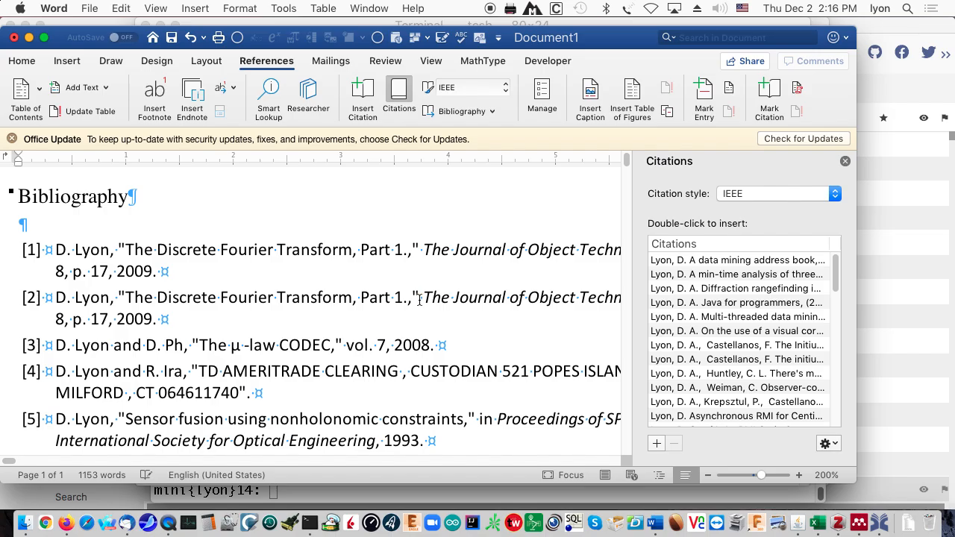